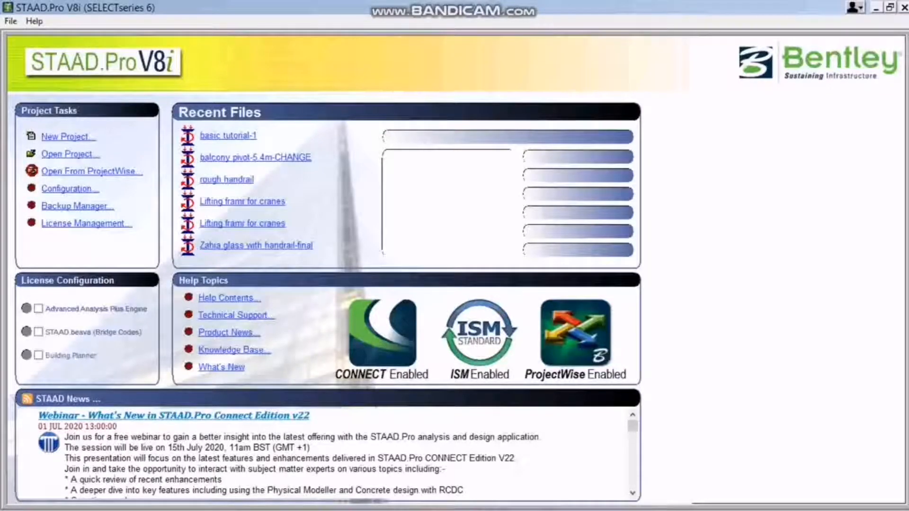
Start a new project as a Space structure and name the file basic tutorial-1.
left_click(68, 137)
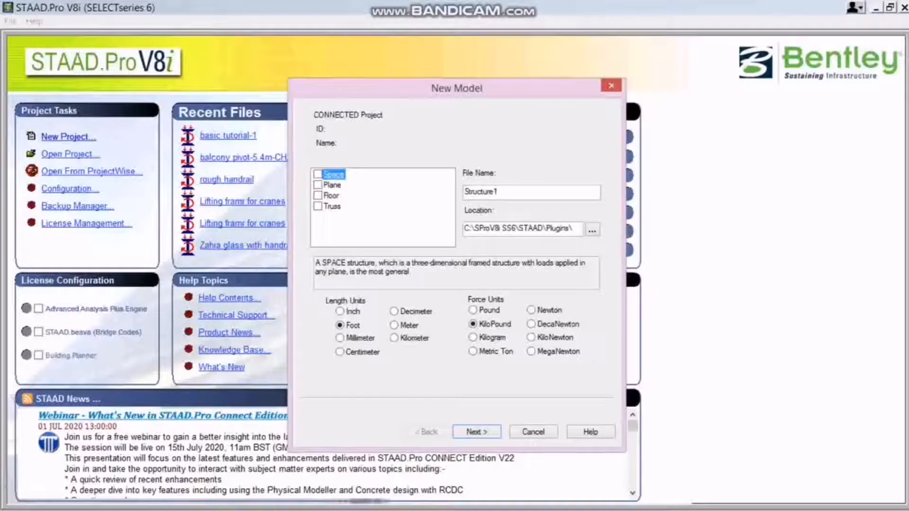
key("space")
key("Tab")
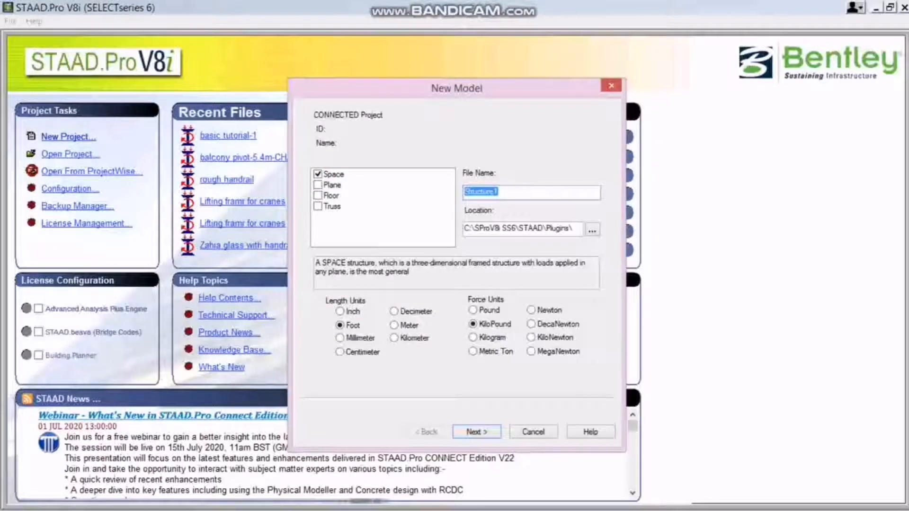
type("basic")
type(" tus")
type("tor")
type("ia")
key("BackSpace")
key("BackSpace")
key("BackSpace")
key("BackSpace")
key("BackSpace")
key("BackSpace")
type("torial-1")
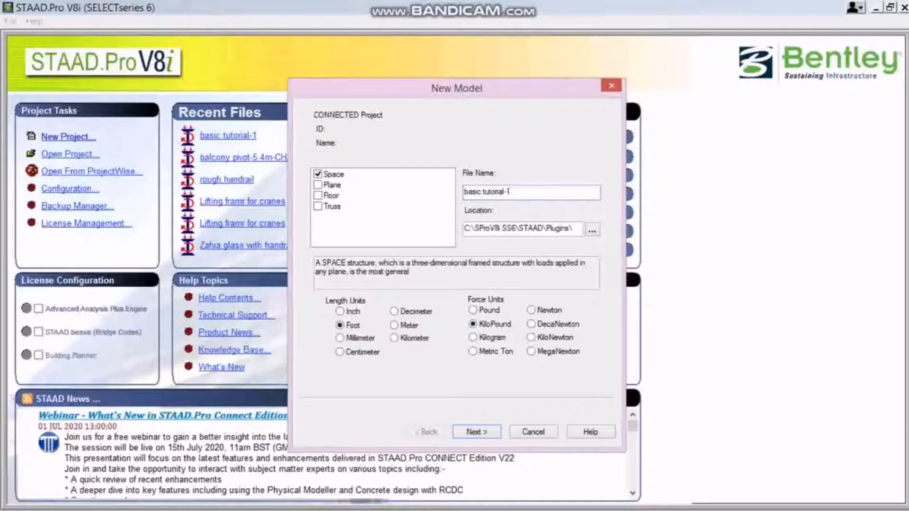
Set the new model's length unit to Meter and its force unit to KiloNewton.
left_click(394, 338)
left_click(395, 325)
left_click(531, 337)
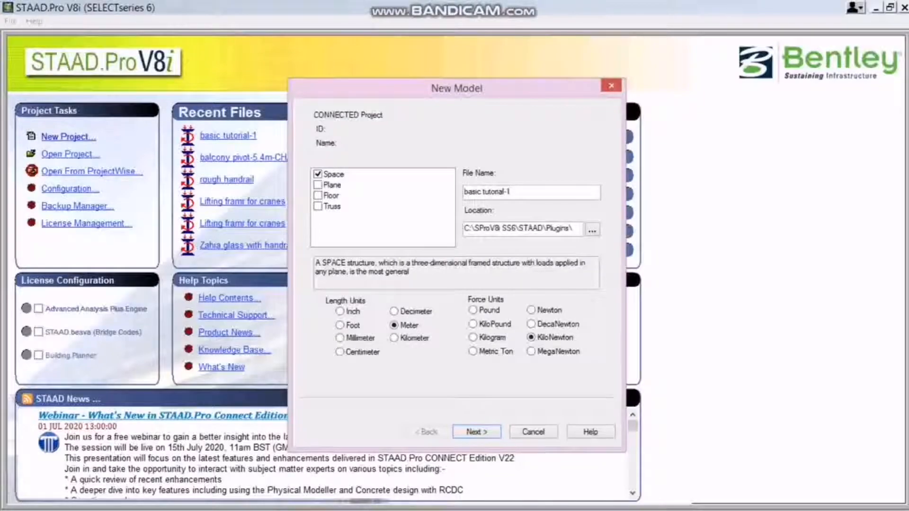
Overwrite the existing file of the same name and finish creating the model with Add Beam as the starting task.
left_click(477, 432)
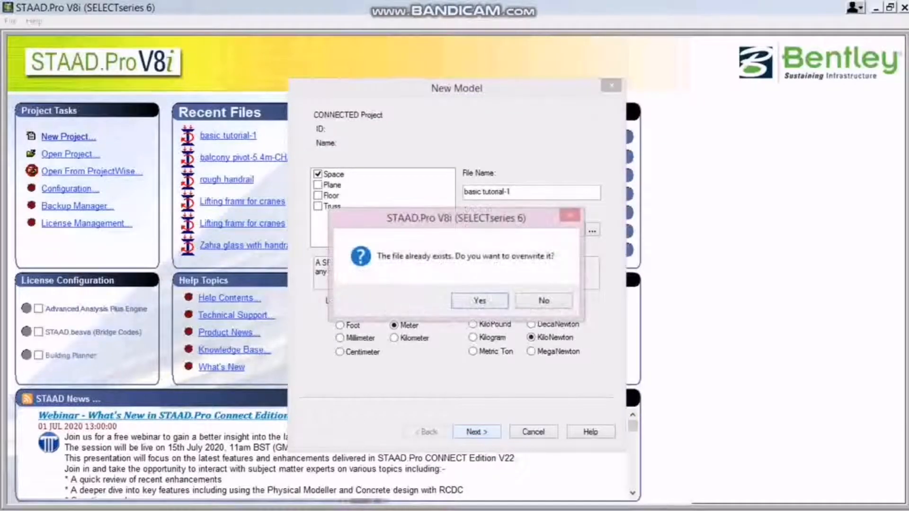
key("Return")
key("Return")
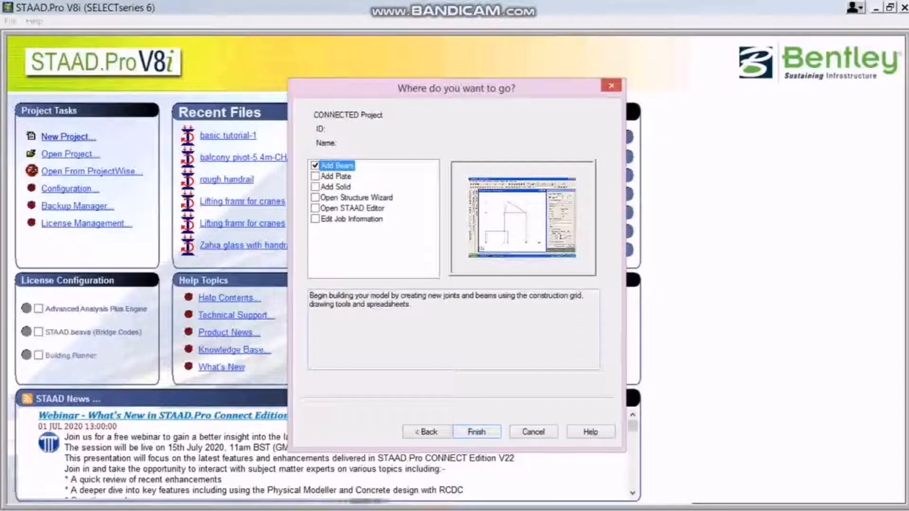
left_click(477, 431)
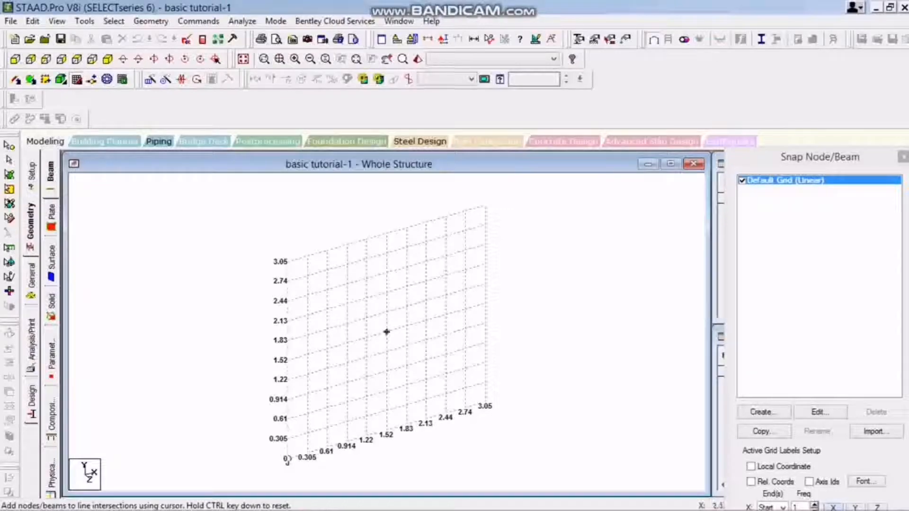
Edit the default linear grid to have 5 construction lines to the right in both X and Y.
scroll(386, 331, "down", 1)
scroll(387, 331, "down", 1)
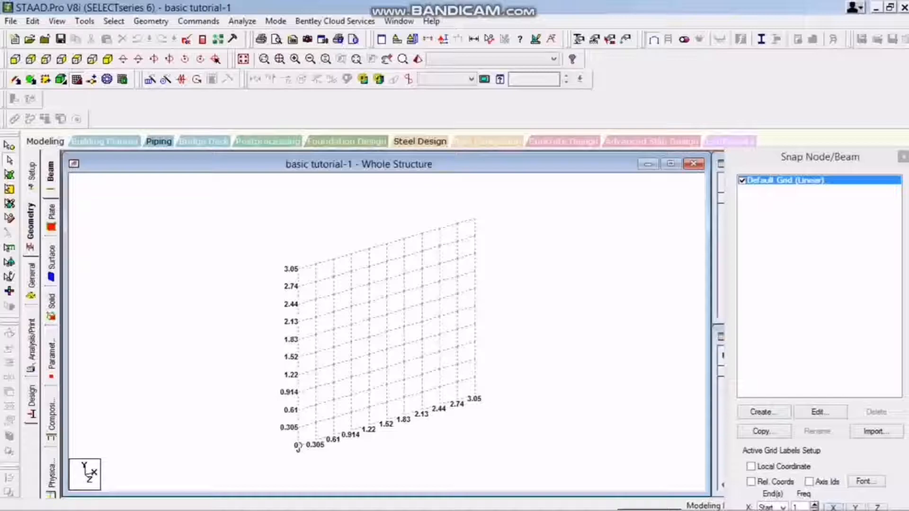
left_click(820, 412)
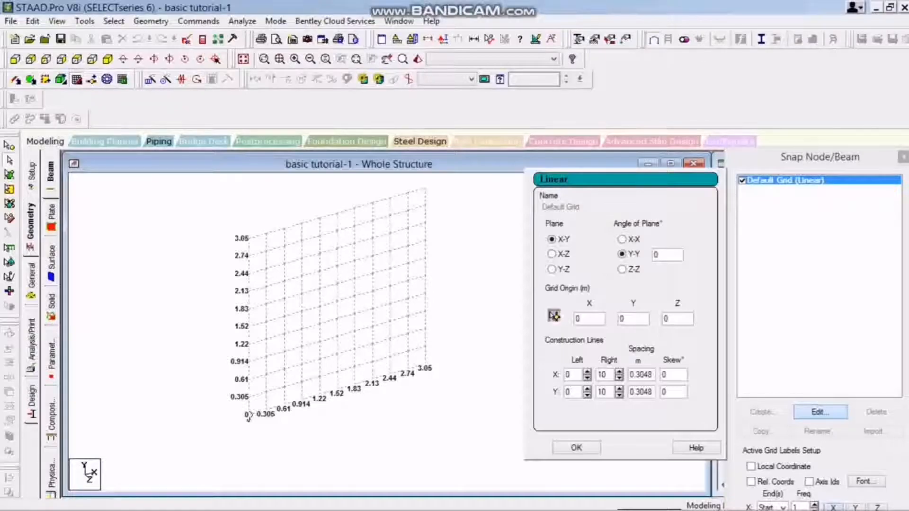
type("7")
key("BackSpace")
type("5")
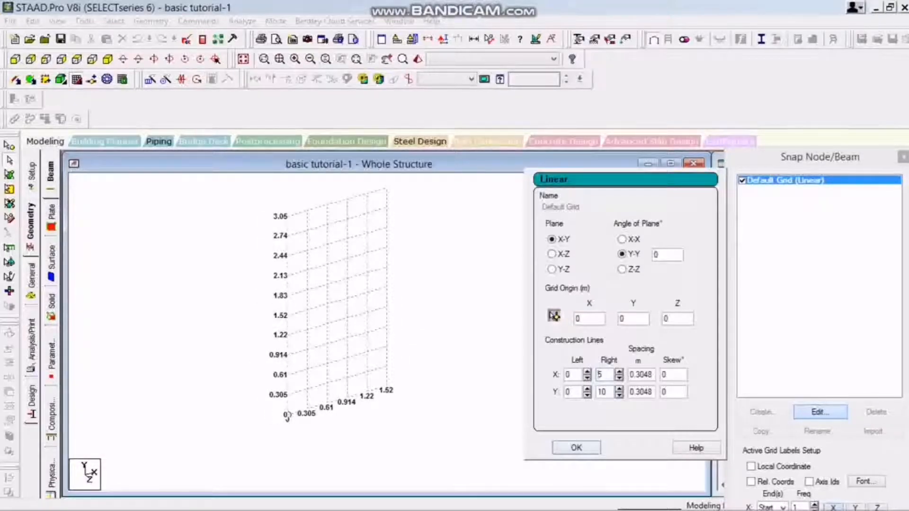
left_click(606, 391)
key("BackSpace")
key("BackSpace")
type("5")
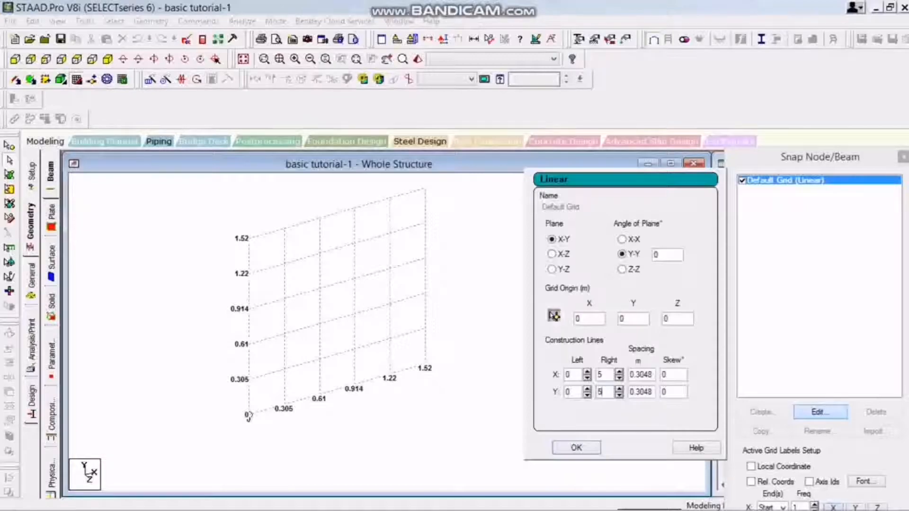
Set the grid spacing to 1 m in both X and Y and apply the settings.
key("Tab")
type("1")
key("Tab")
type("1")
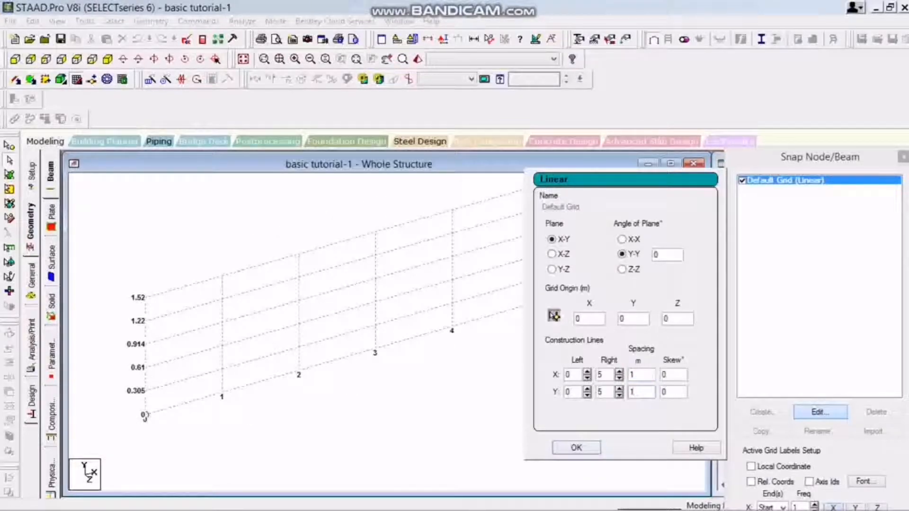
left_click(576, 447)
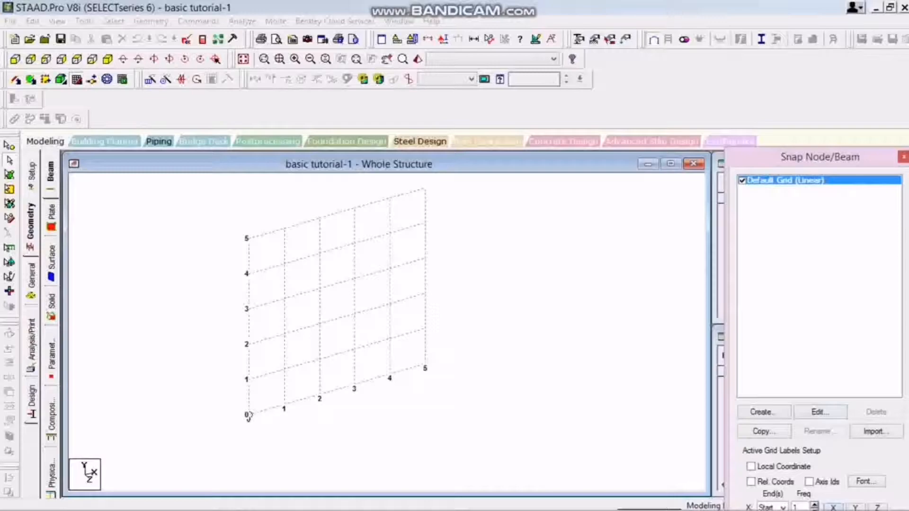
left_click(821, 411)
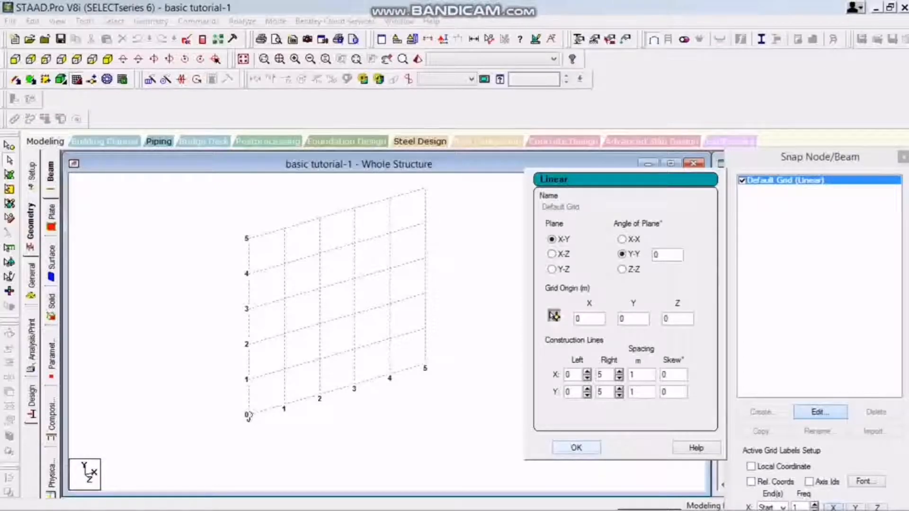
left_click(576, 447)
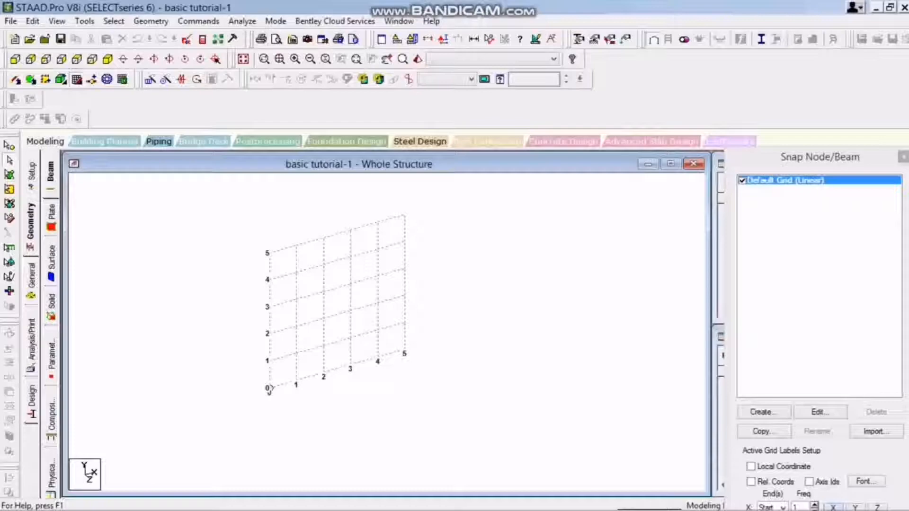
scroll(337, 302, "down", 1)
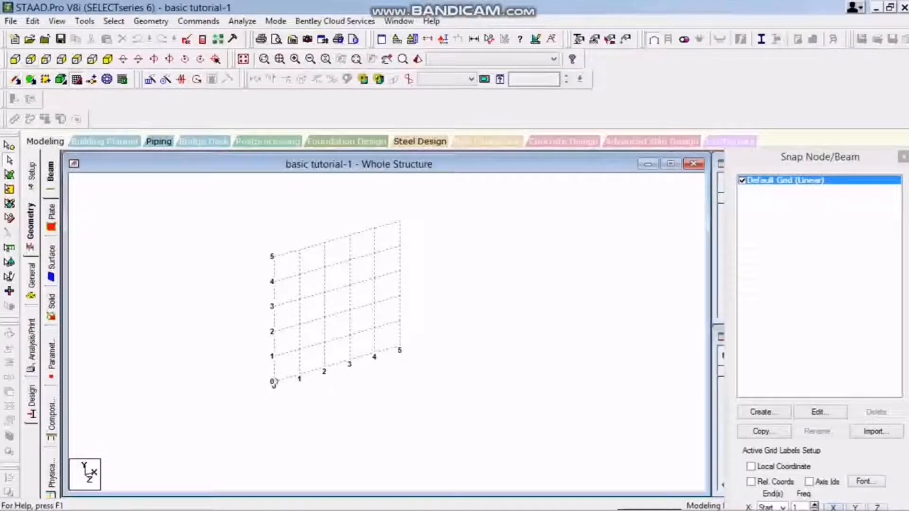
scroll(337, 303, "up", 2)
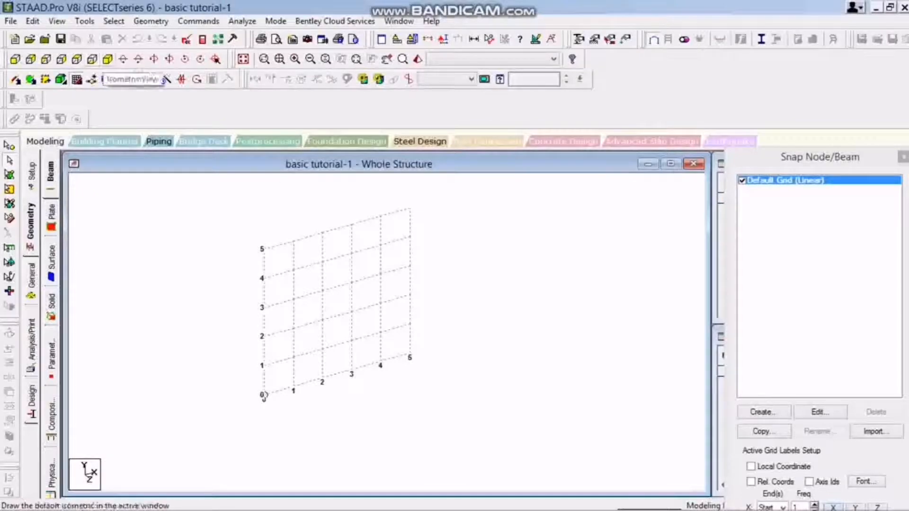
Show the grid from the front, uncover the Nodes table, and add node 1 at X 0, Y 0, Z 0.
left_click(31, 79)
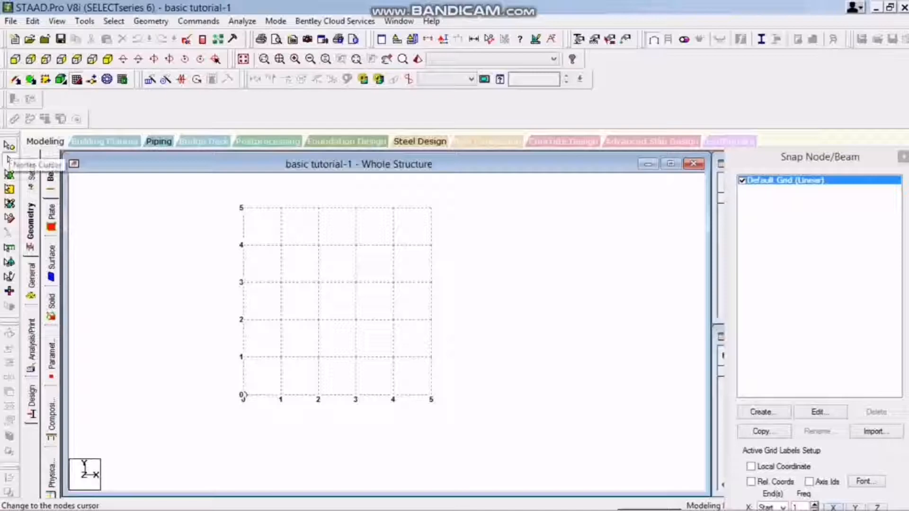
left_click(819, 157)
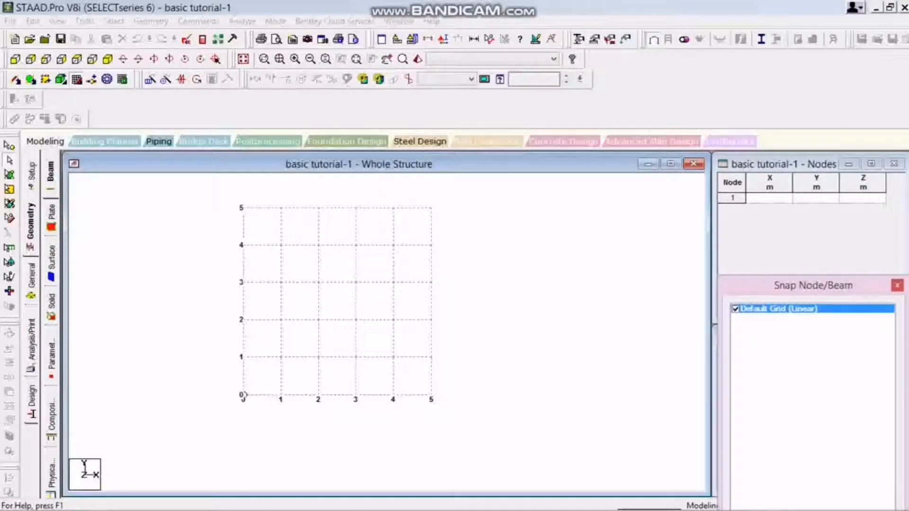
left_click(769, 198)
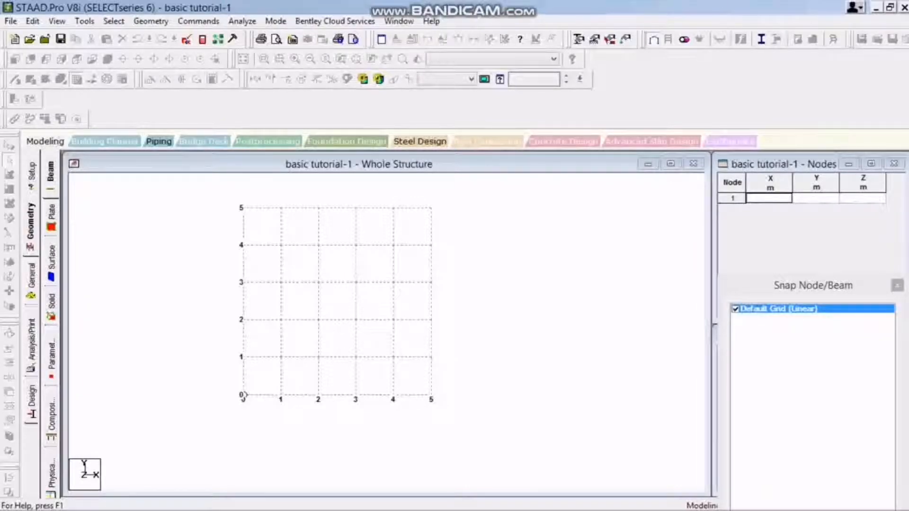
type("0")
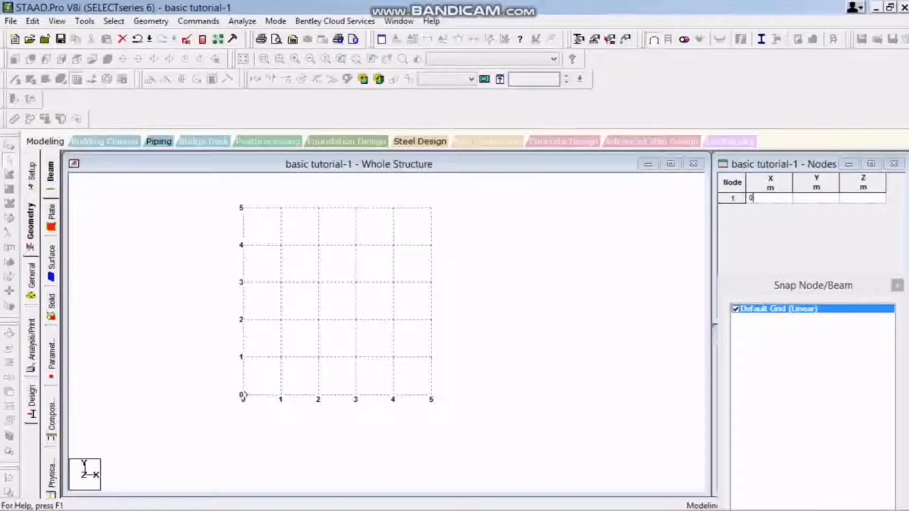
key("Tab")
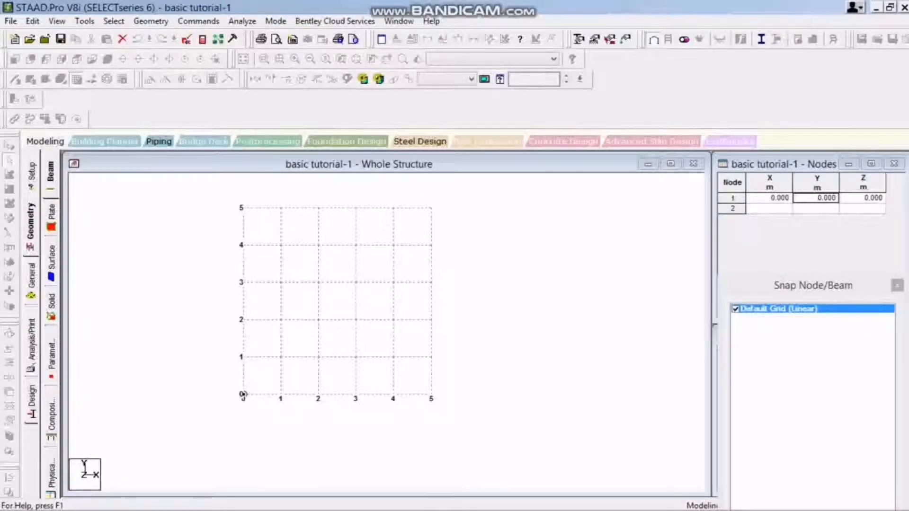
Select the node at the grid origin in the model to check its location.
left_click(335, 299)
scroll(334, 299, "up", 5)
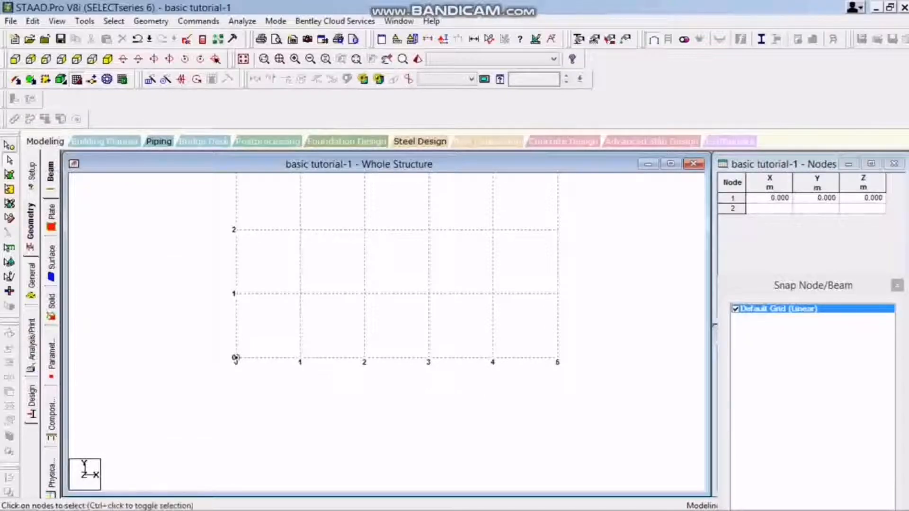
left_click_drag(243, 287, 186, 379)
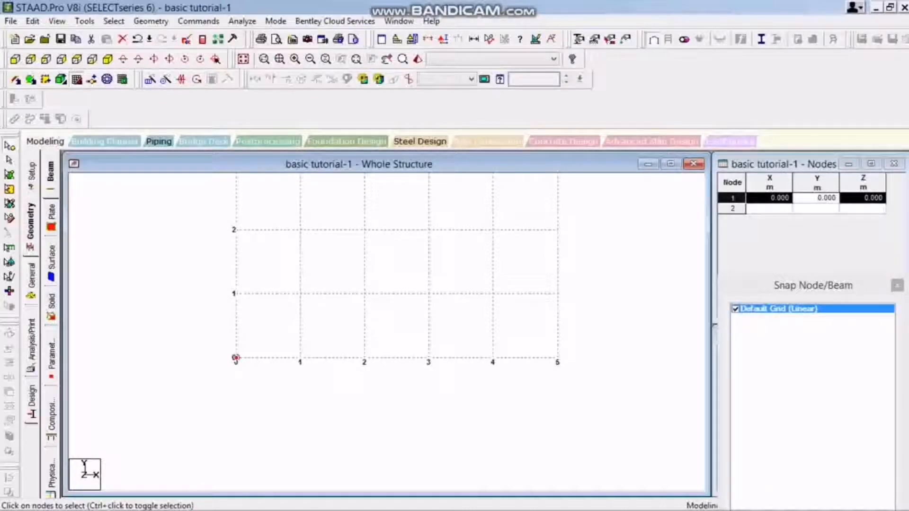
Add node 2 at X 1, Y 0, Z 0 in the Nodes table and select it in the model.
left_click(769, 209)
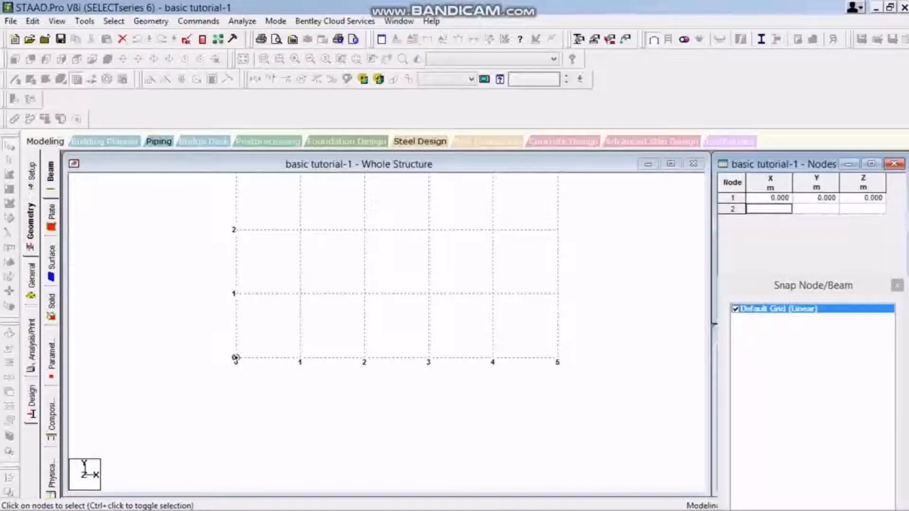
type("1")
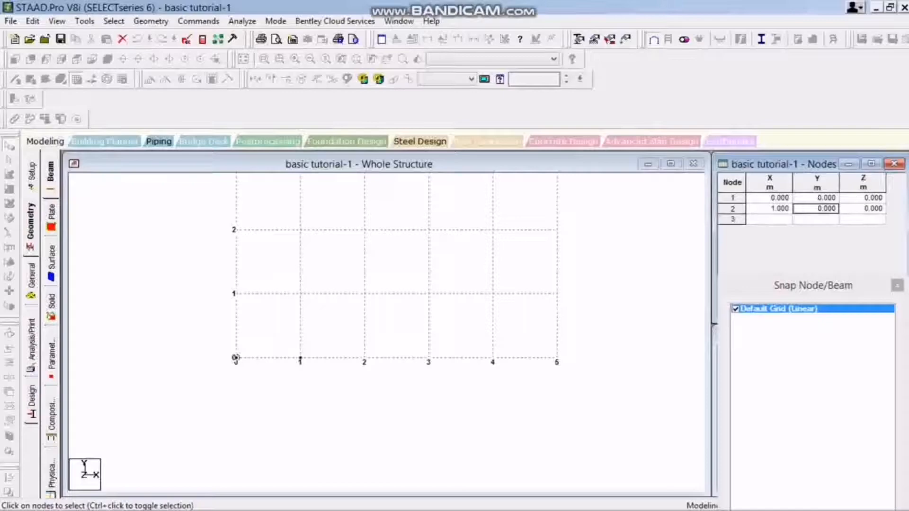
left_click(300, 359)
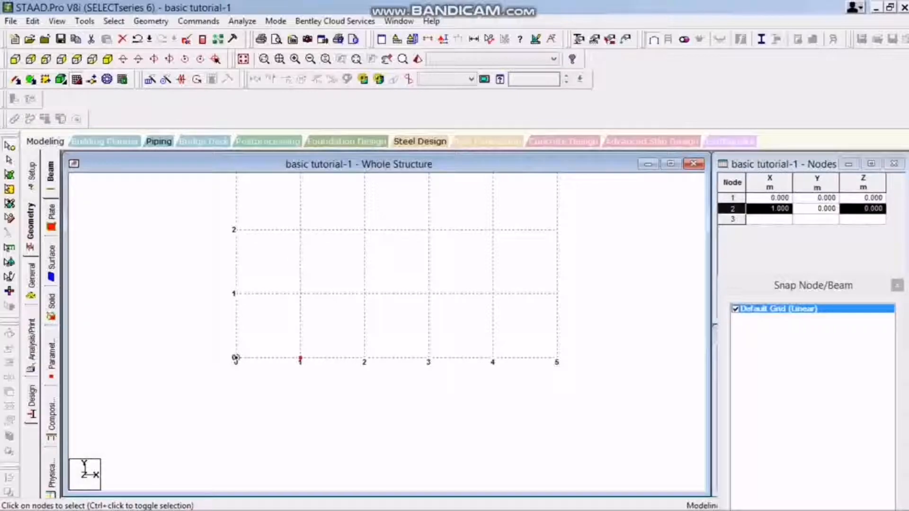
Add node 3 at X 1, Y 1, Z 0 in the Nodes table.
left_click(768, 220)
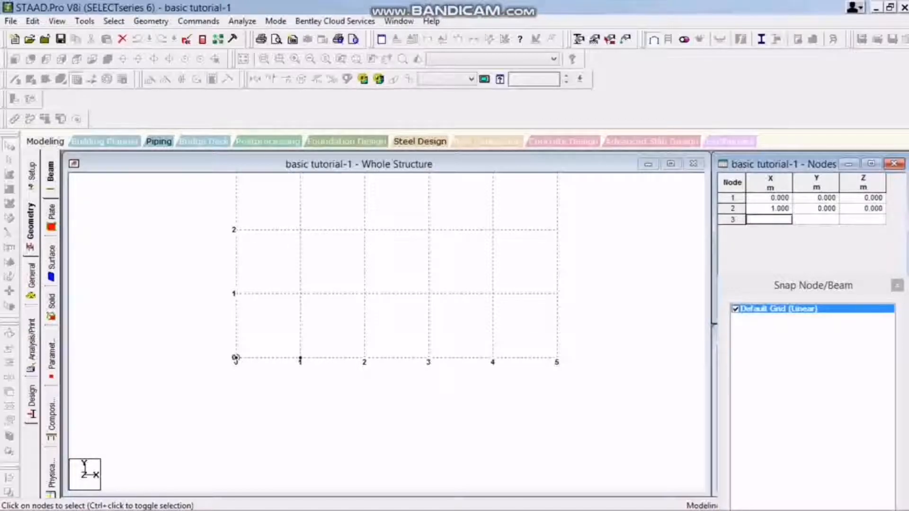
type("1")
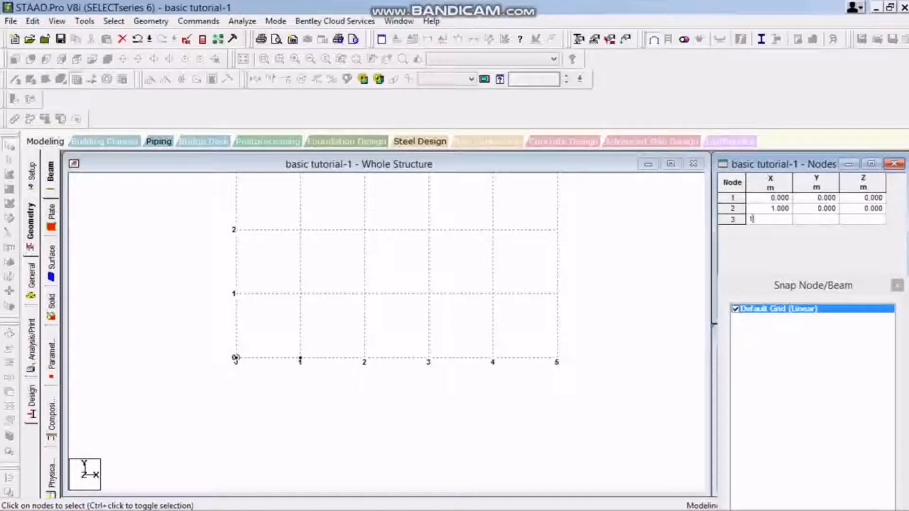
key("Tab")
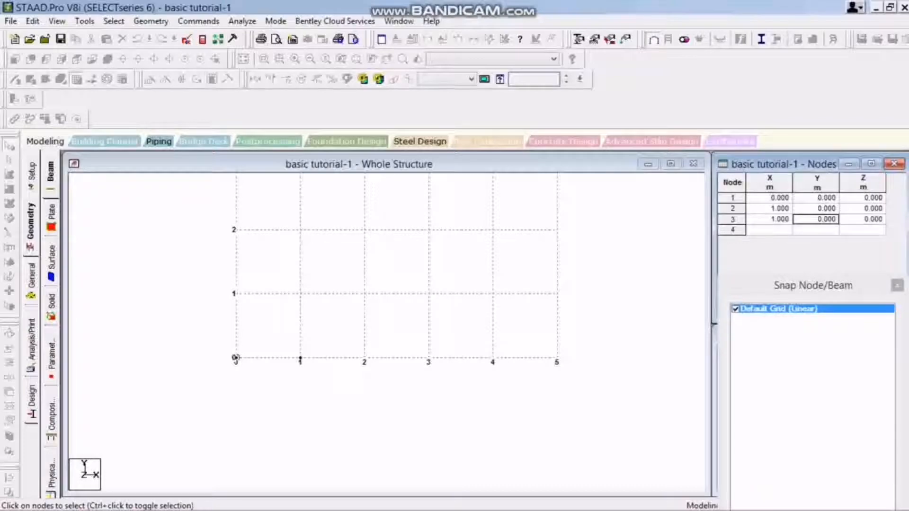
type("1")
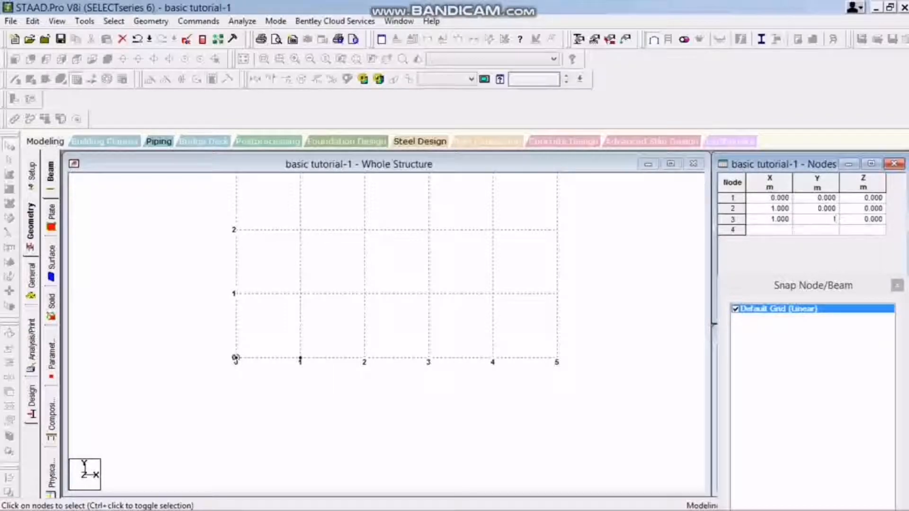
key("Return")
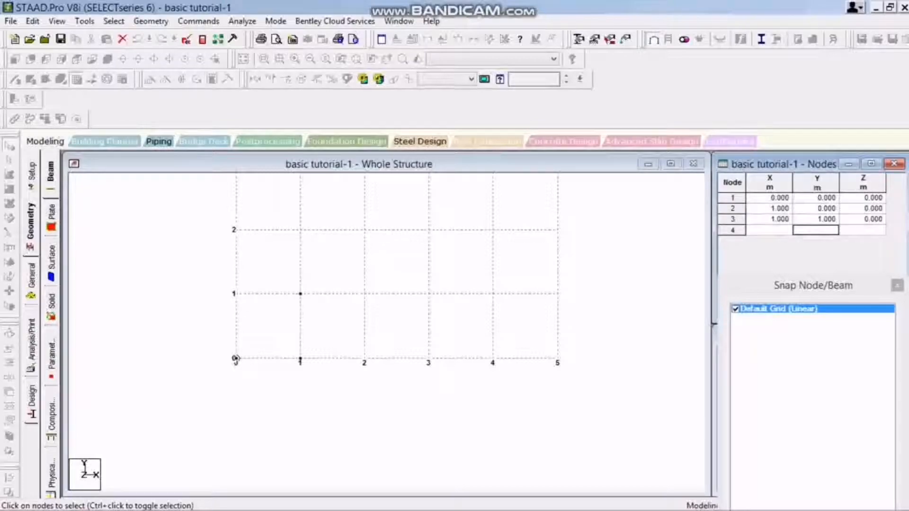
Delete the node at X 1, Y 1 from the model.
left_click_drag(278, 277, 327, 308)
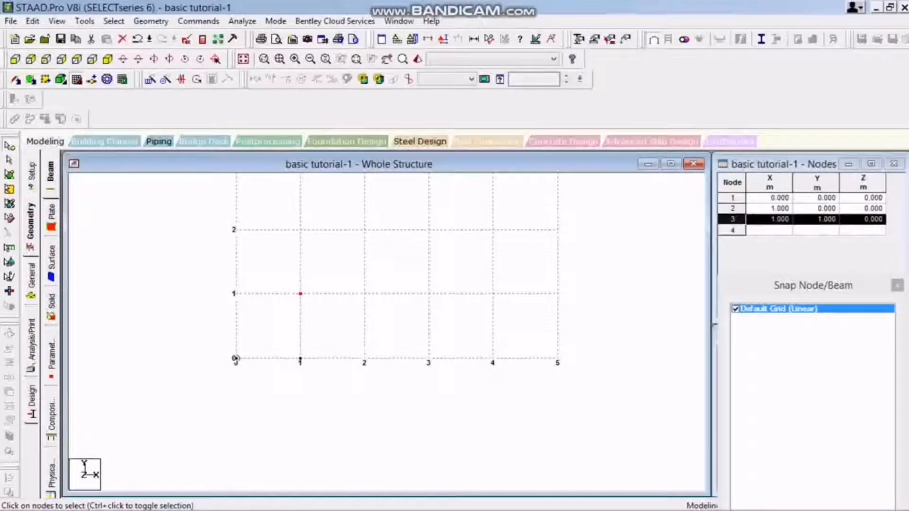
key("Delete")
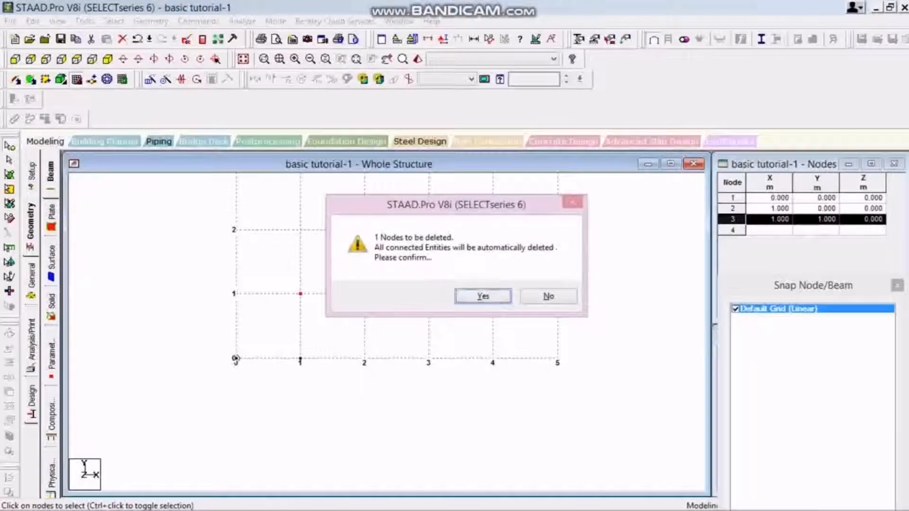
key("Return")
Draw a beam from the node at the origin to the node at X 1, saving the modified structure along the way.
left_click_drag(195, 327, 340, 398)
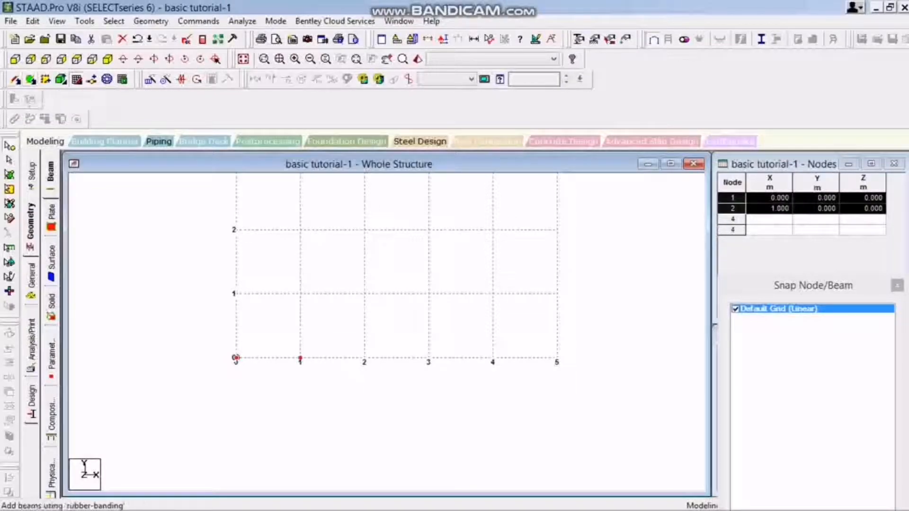
left_click(14, 99)
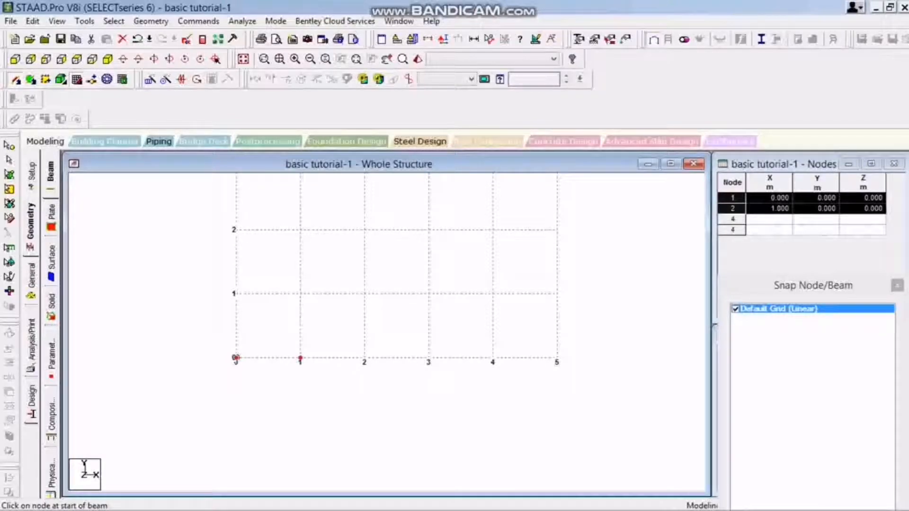
mouse_move(236, 358)
left_mouse_down()
mouse_move(269, 357)
mouse_move(236, 358)
left_mouse_up()
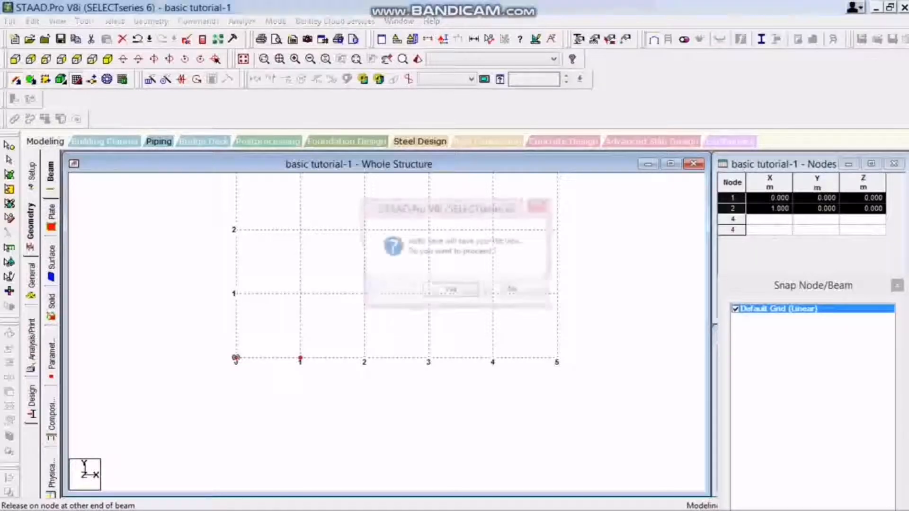
left_click(441, 285)
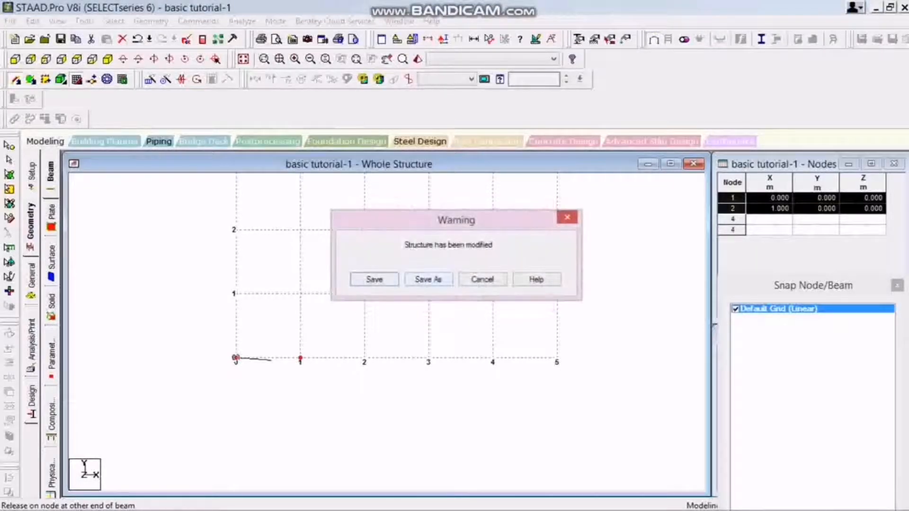
left_click(374, 279)
left_click(300, 358)
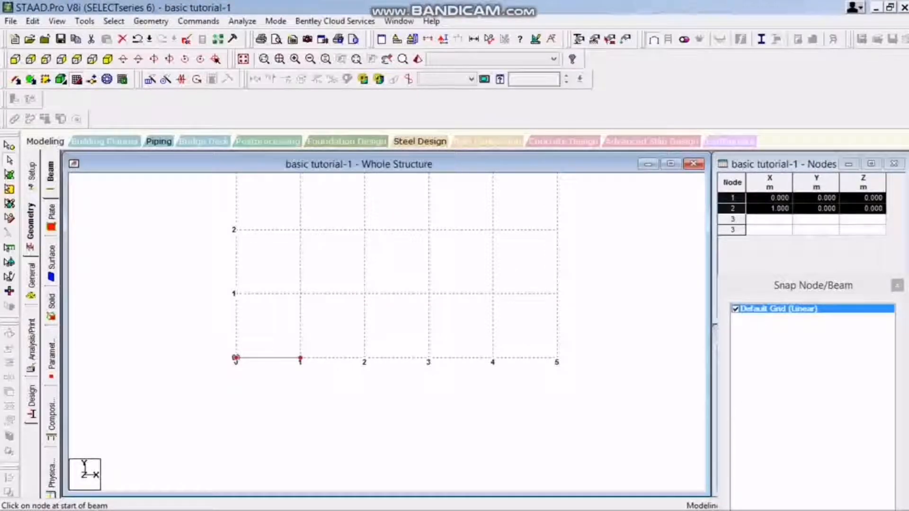
Select the beam between nodes 1 and 2 in the model.
left_click(10, 161)
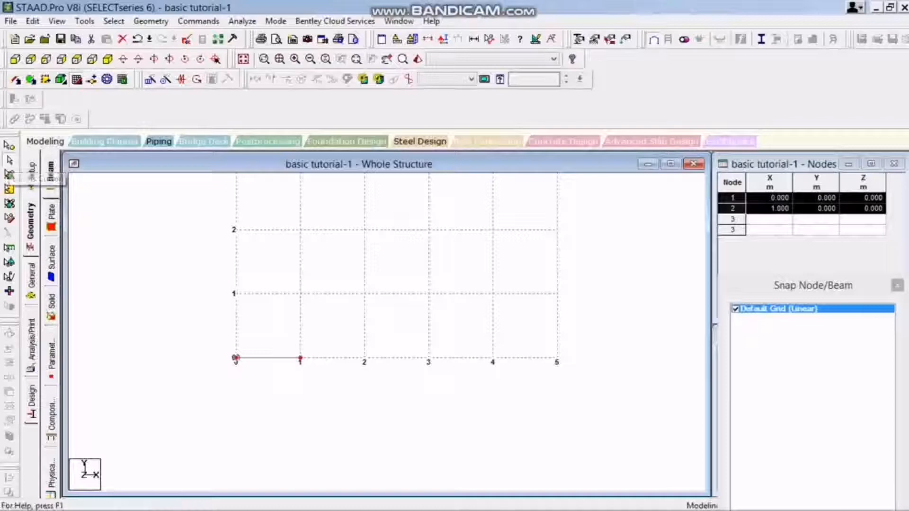
left_click(282, 358)
right_click(281, 359)
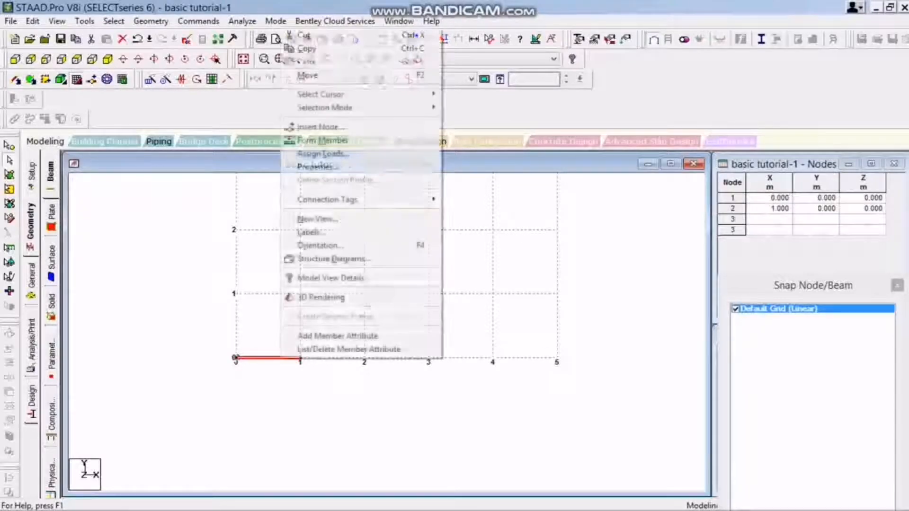
left_click(278, 371)
right_click(274, 358)
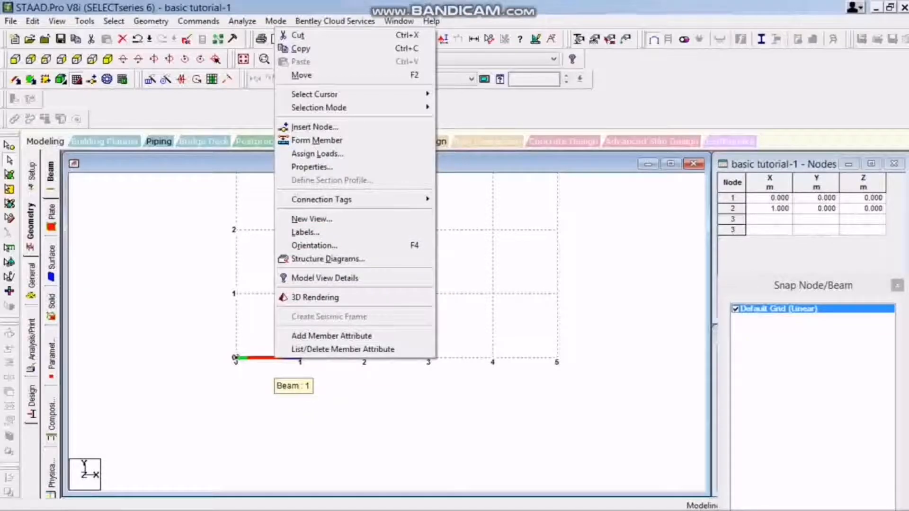
key("Escape")
scroll(387, 303, "down", 3)
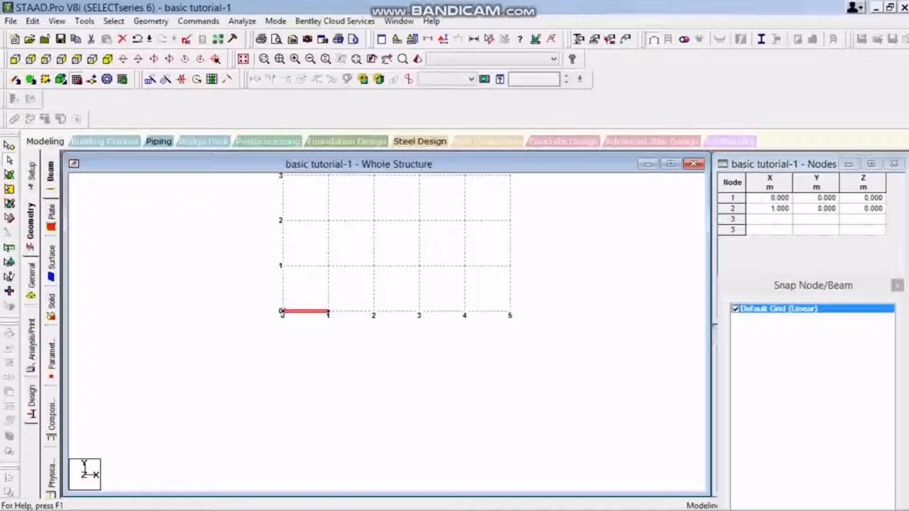
scroll(395, 196, "up", 1)
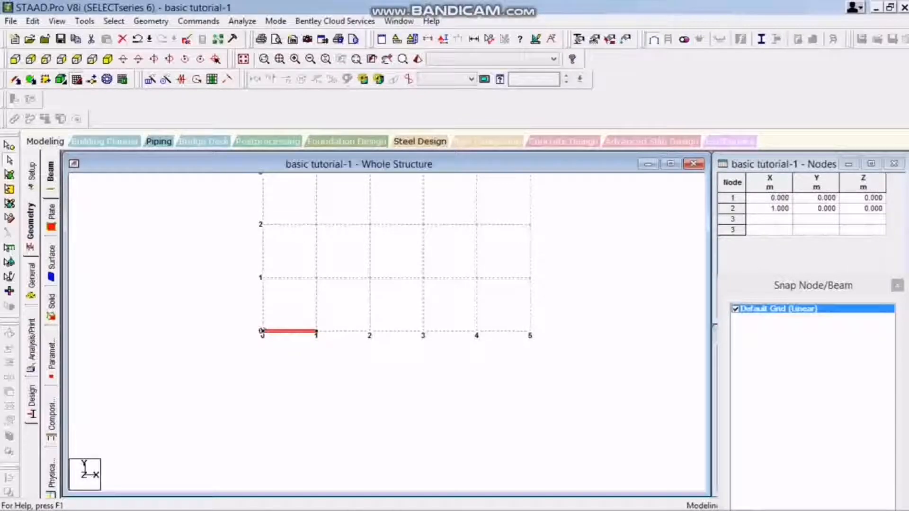
Examine the job information, the node and beam tables, and the steel profiles in the section database.
left_click(31, 276)
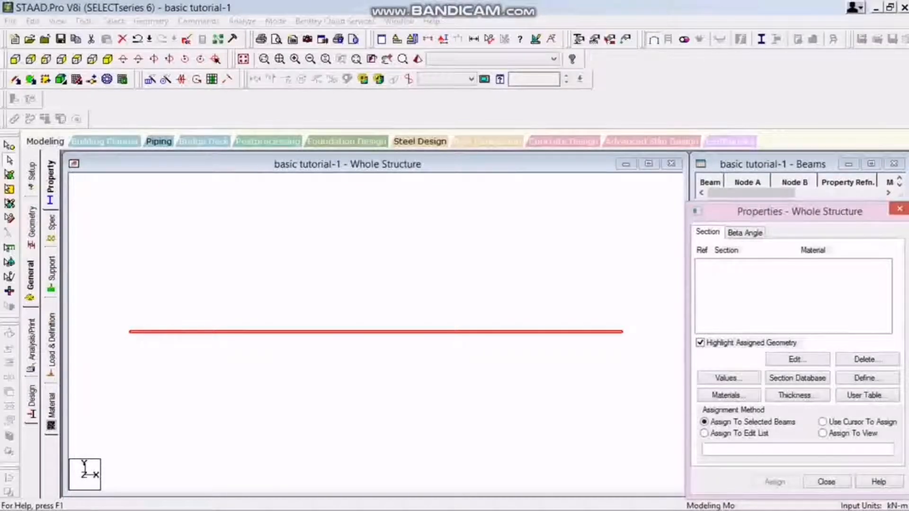
left_click(31, 175)
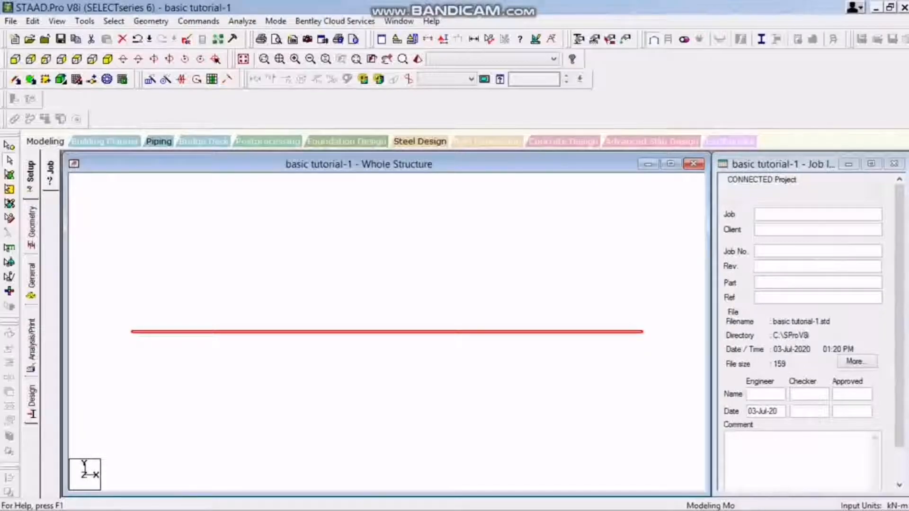
left_click(31, 227)
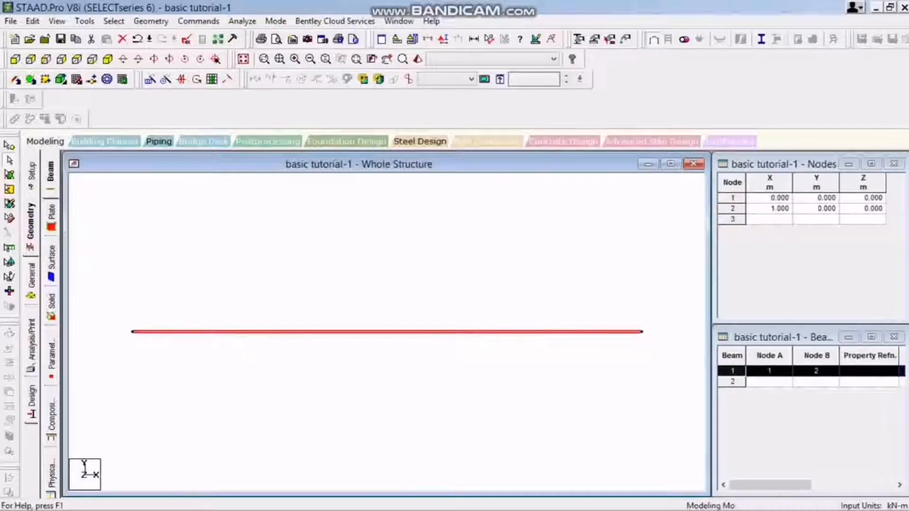
scroll(387, 332, "down", 1)
left_click(31, 277)
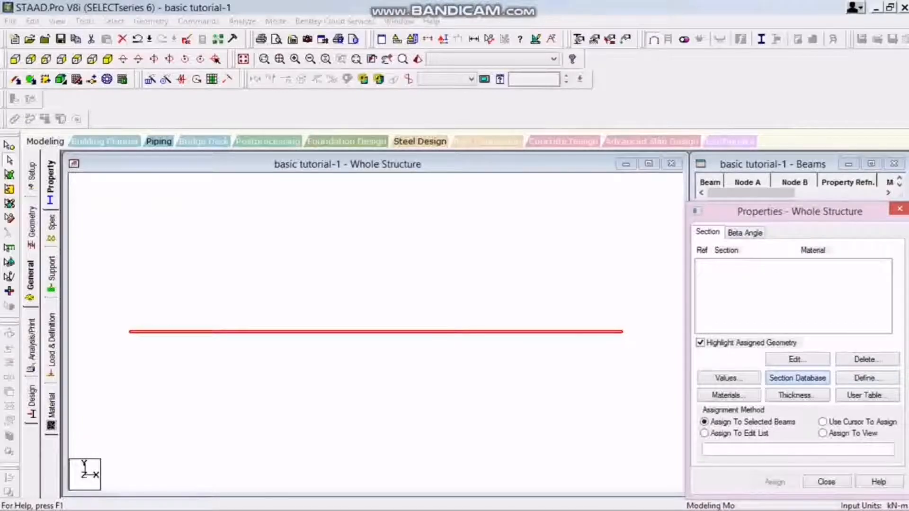
left_click(797, 378)
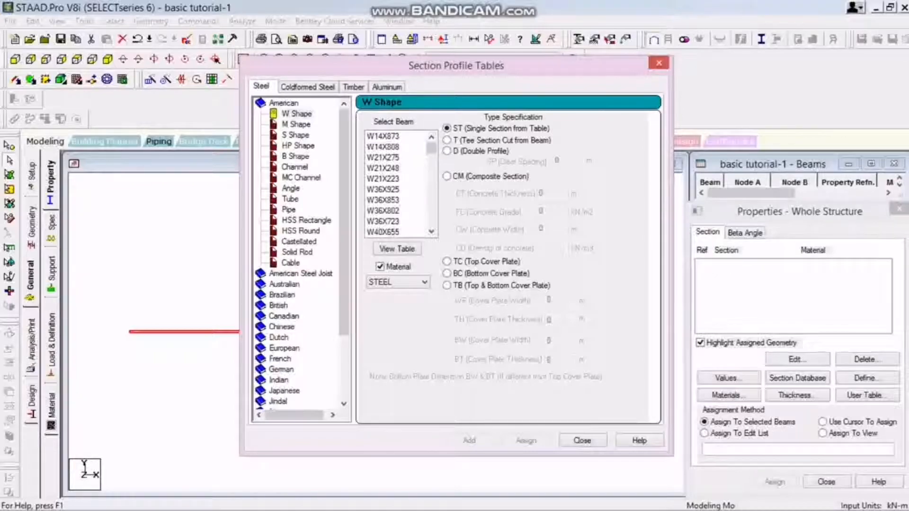
scroll(298, 255, "down", 1)
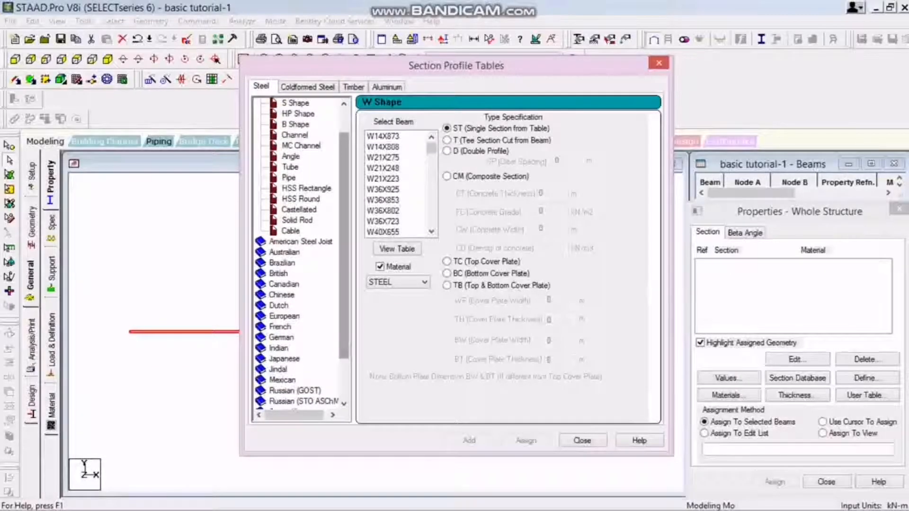
scroll(298, 256, "up", 1)
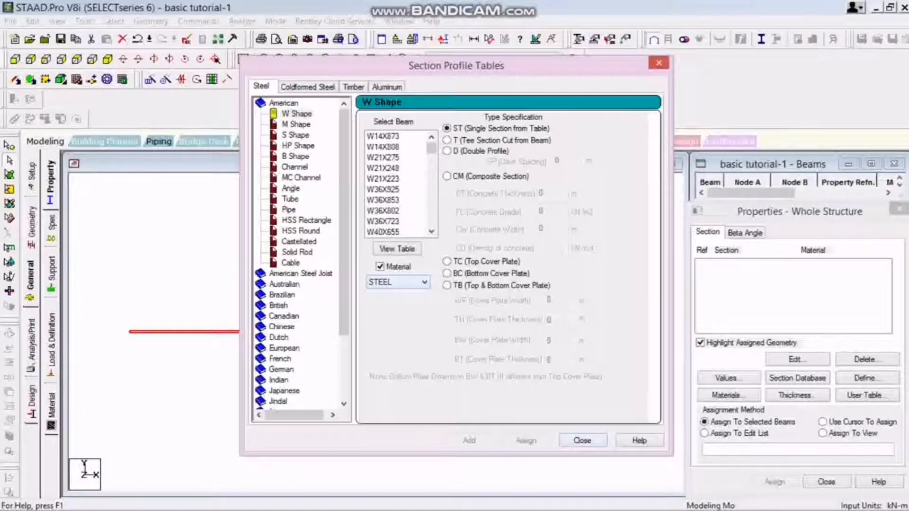
left_click(582, 441)
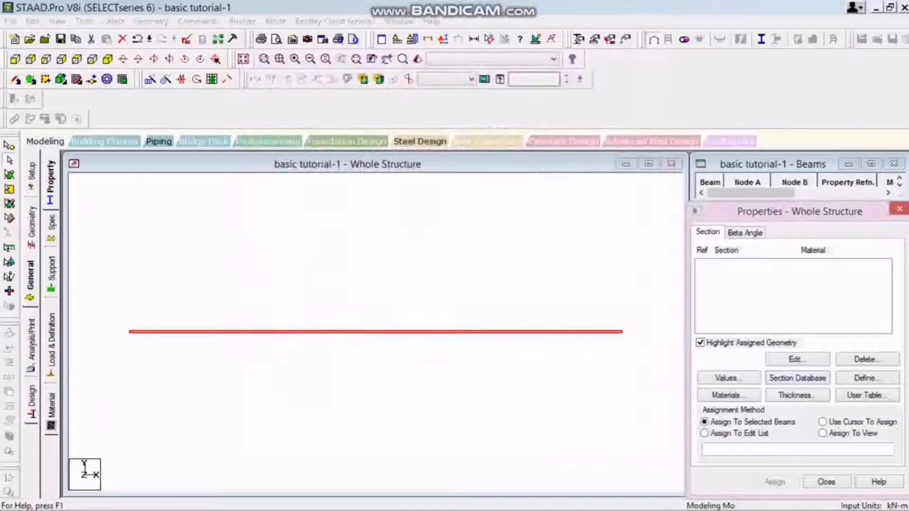
Start defining a section property, view the Tee, Trapezoidal, General and Circle shapes, and choose the Rectangle shape.
left_click(866, 377)
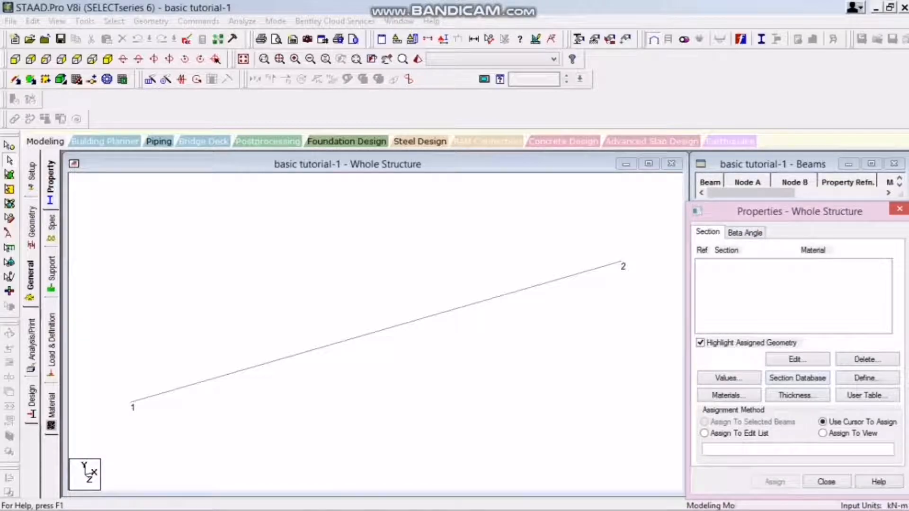
left_click(866, 378)
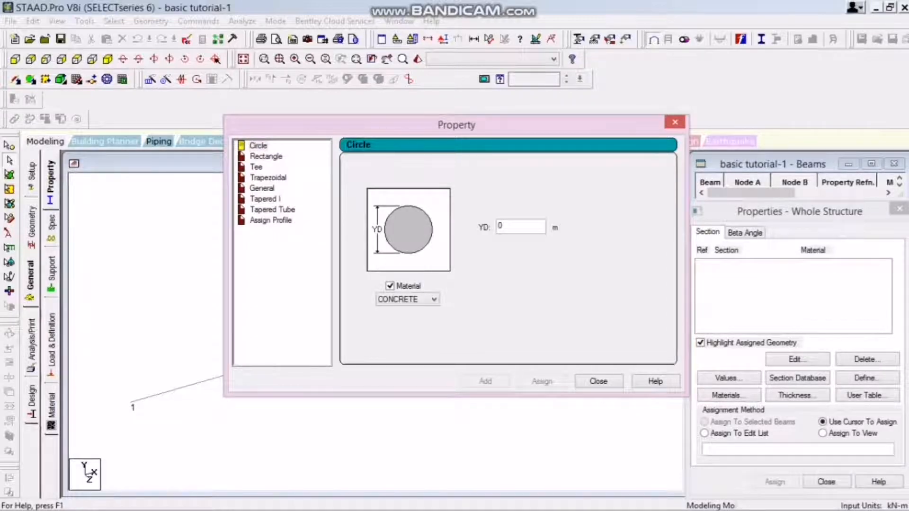
left_click(256, 167)
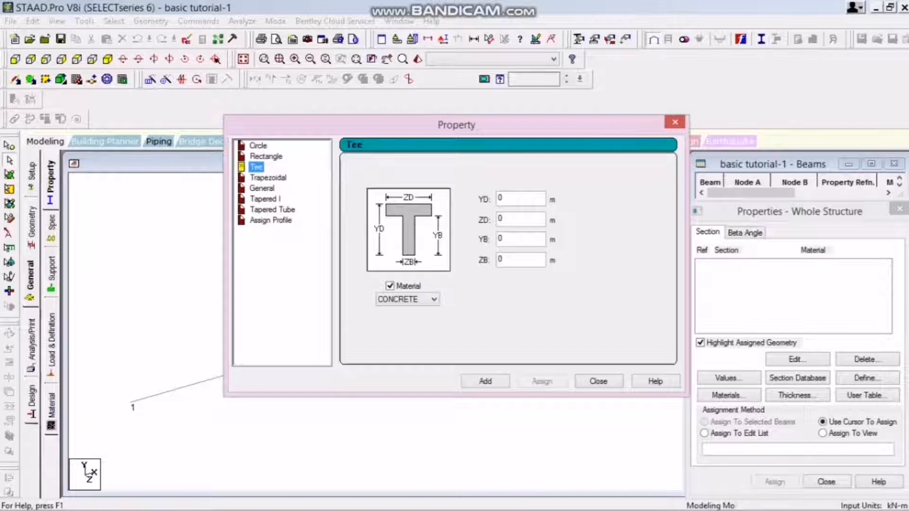
left_click(268, 178)
left_click(262, 189)
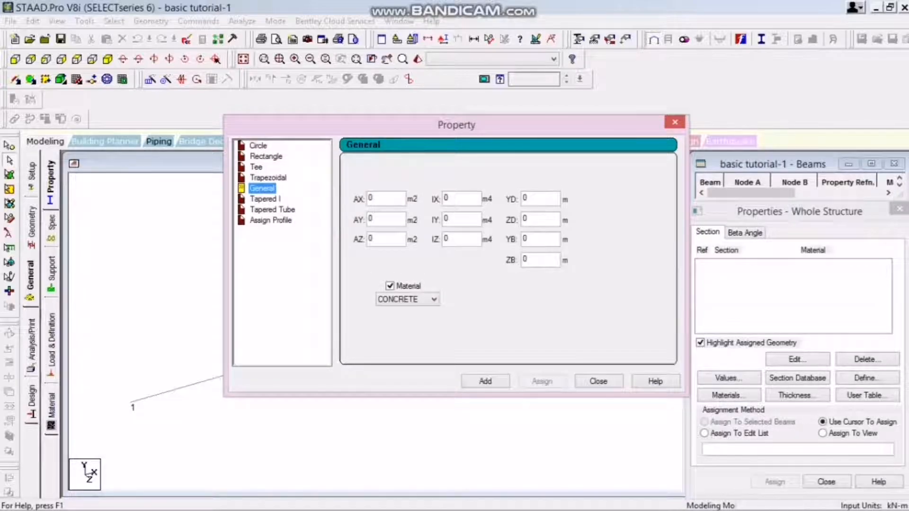
left_click(259, 146)
left_click(266, 156)
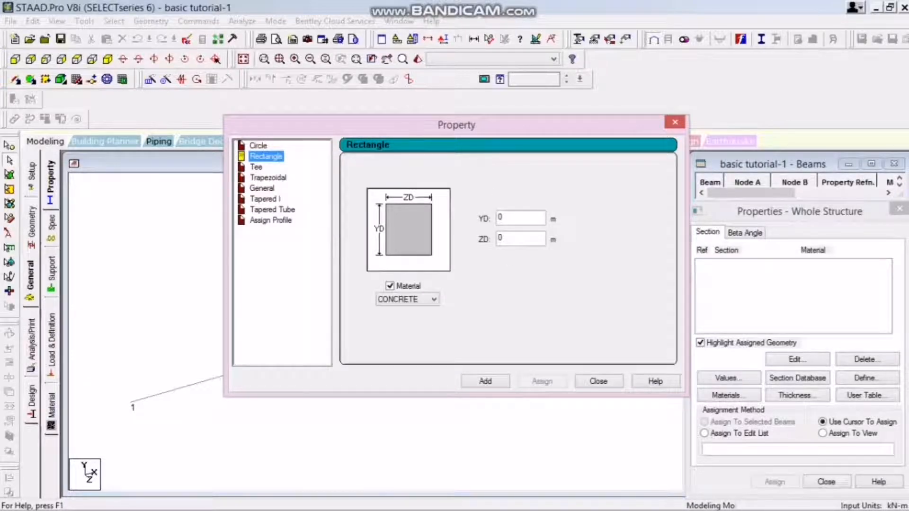
left_click_drag(456, 125, 589, 141)
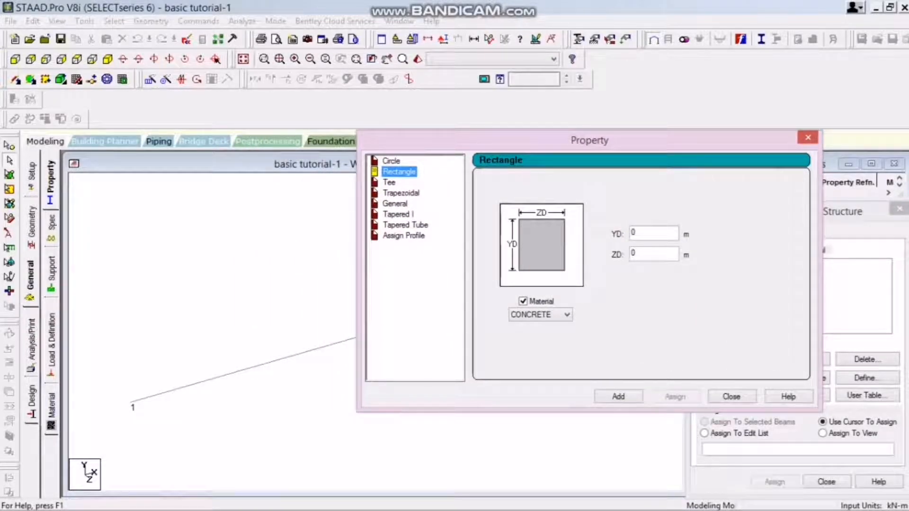
Add a rectangular STEEL section with YD 0.02 m and ZD 0.05 m to the section properties.
key("Tab")
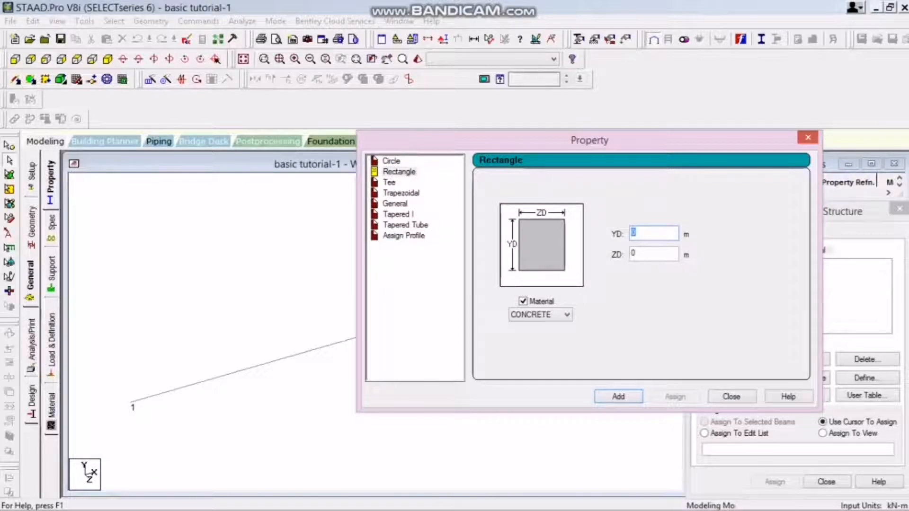
type(".02")
left_click(639, 253)
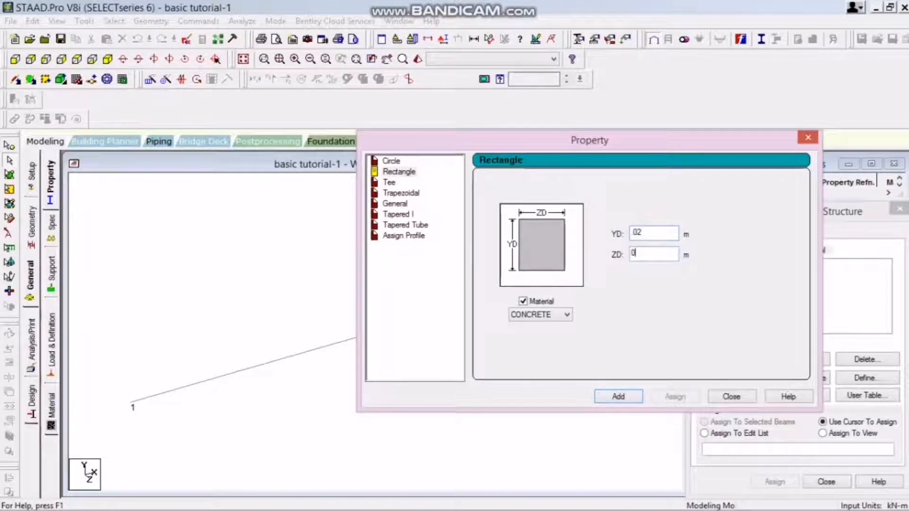
double_click(635, 253)
type(".05")
left_click(567, 315)
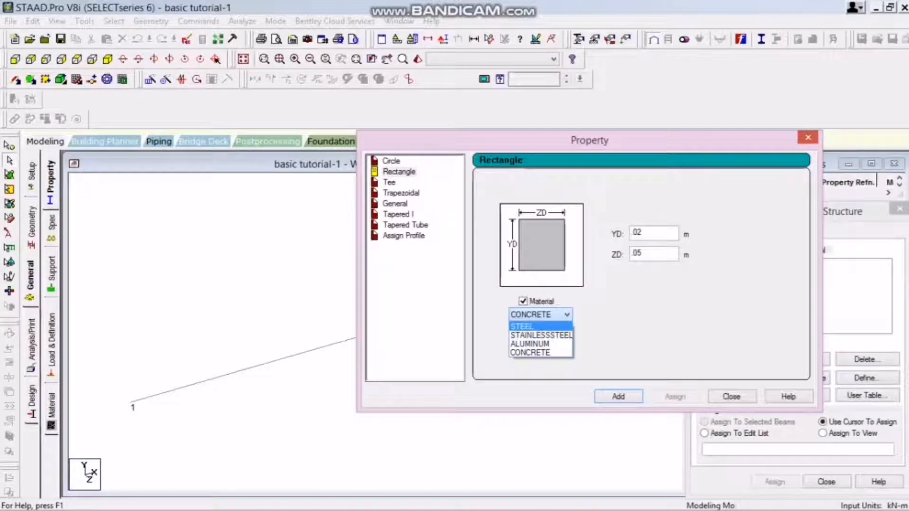
left_click(540, 327)
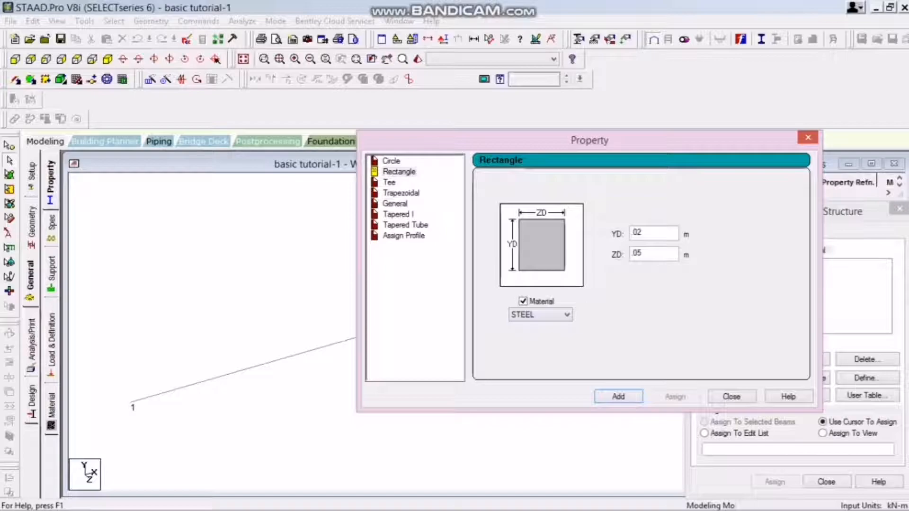
left_click(618, 397)
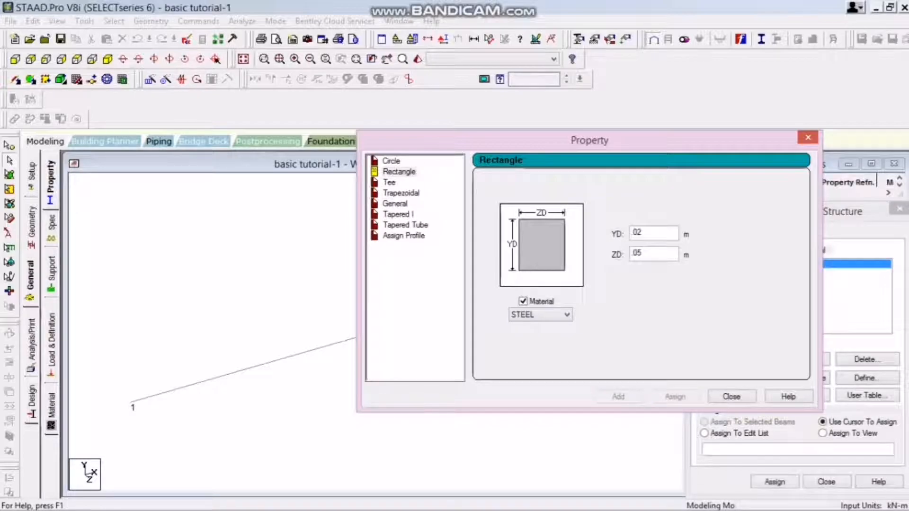
left_click_drag(589, 141, 385, 166)
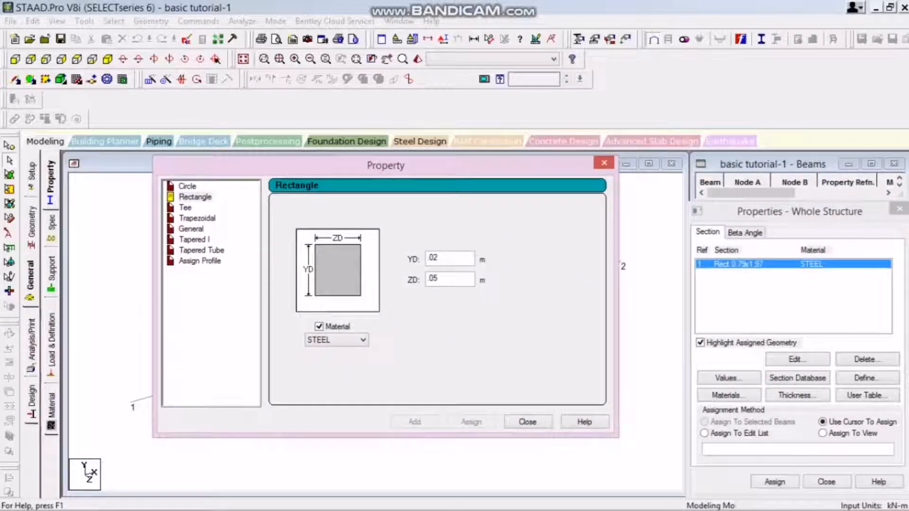
left_click(528, 422)
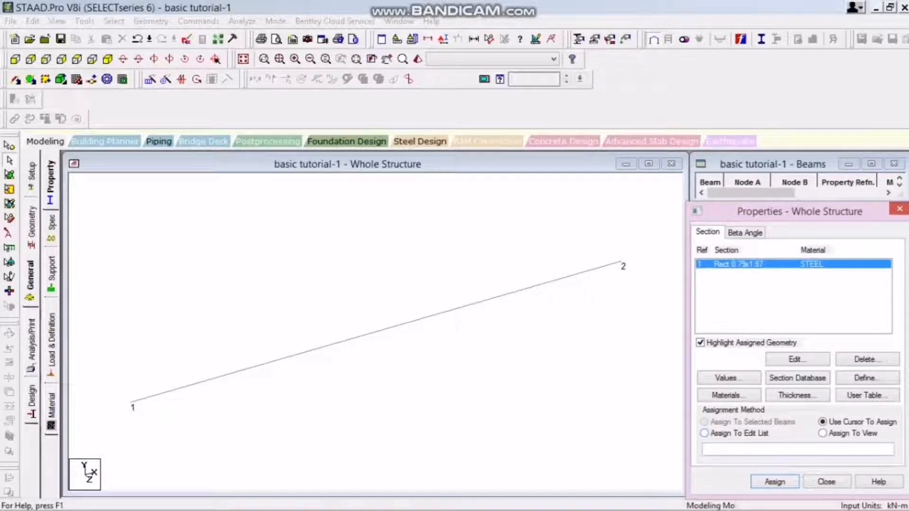
Assign the rectangular steel section to the selected beam between nodes 1 and 2 and open that beam's details.
left_click(377, 332)
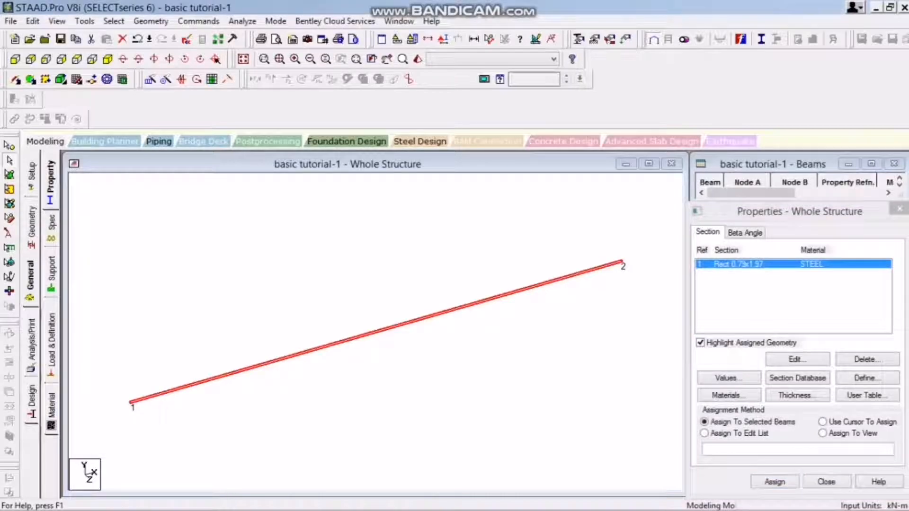
left_click(774, 482)
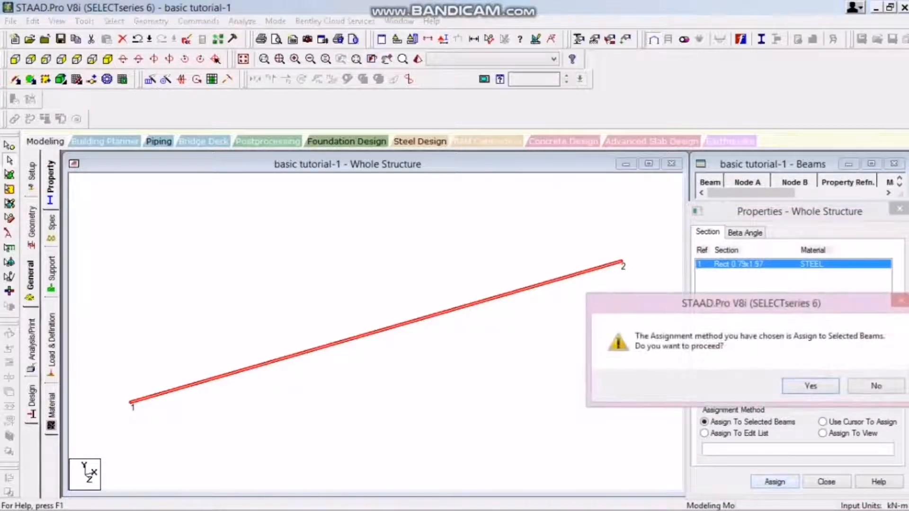
key("Return")
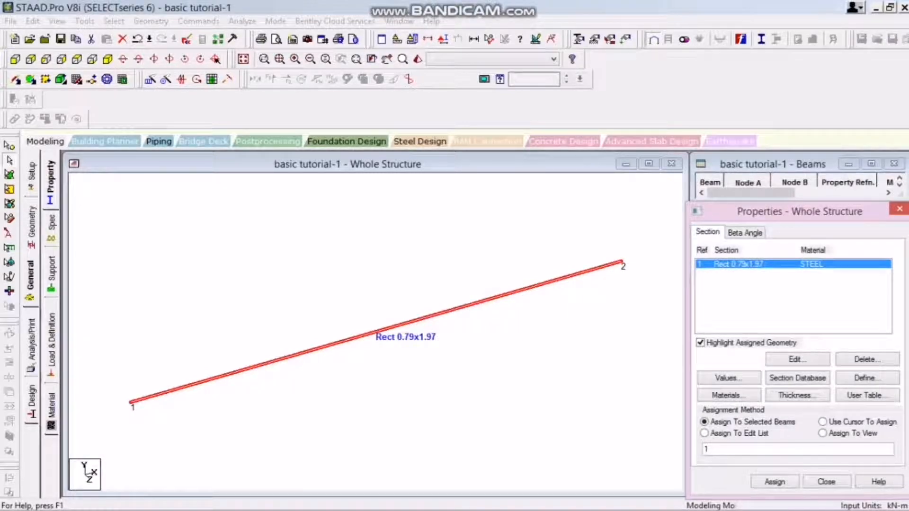
double_click(402, 325)
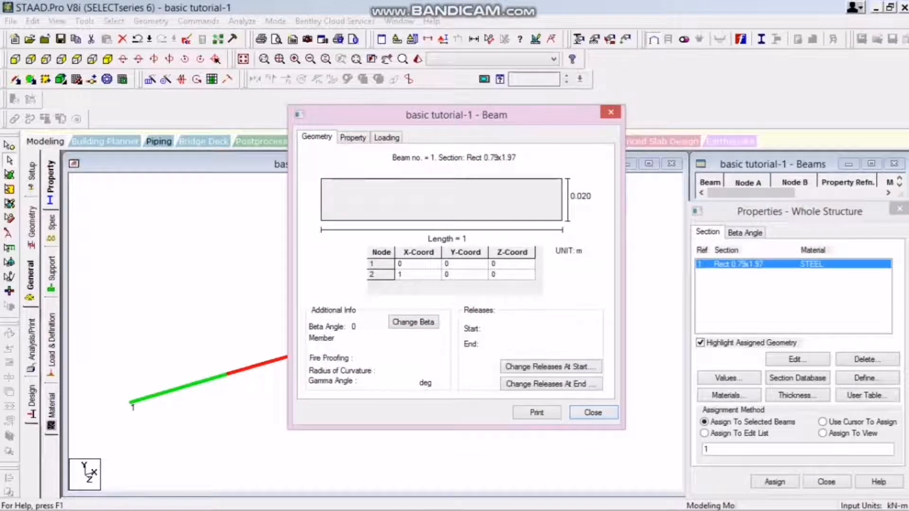
Review the beam's section and material properties, and inspect the beam in the rendered 3D view from several angles.
left_click(353, 137)
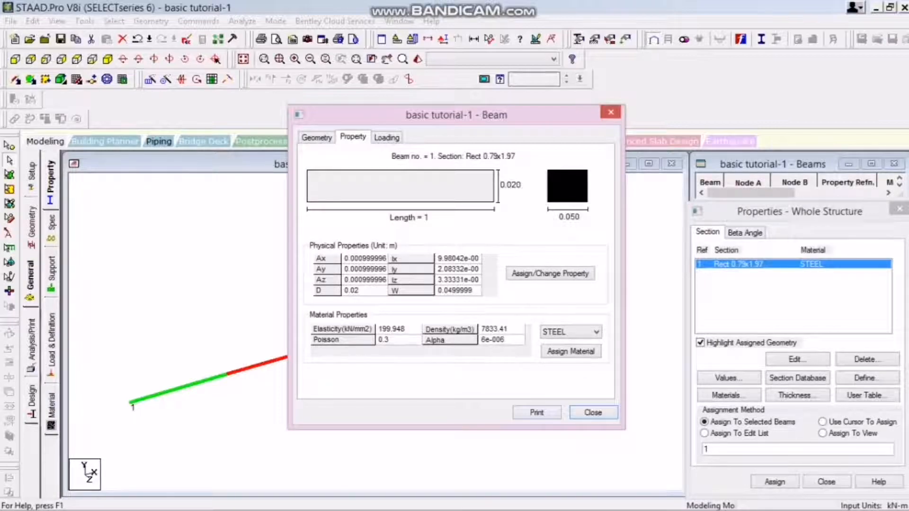
left_click(592, 412)
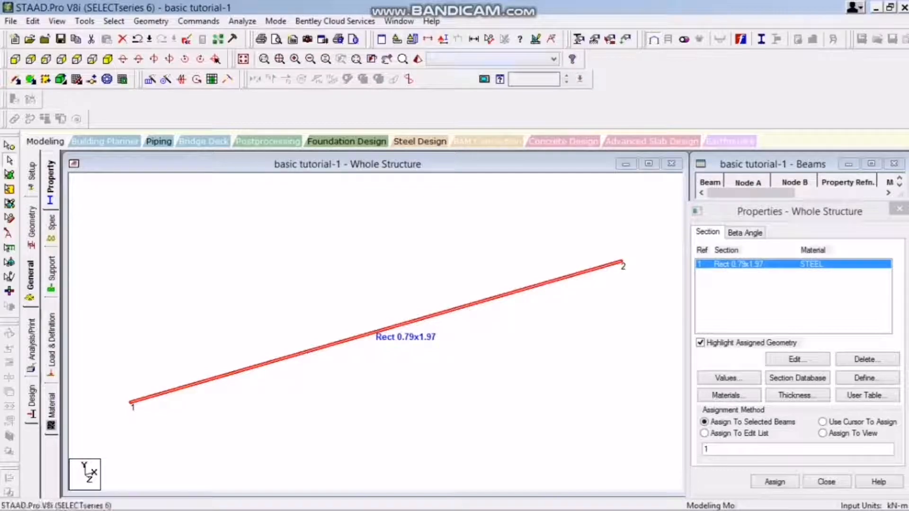
left_click(417, 59)
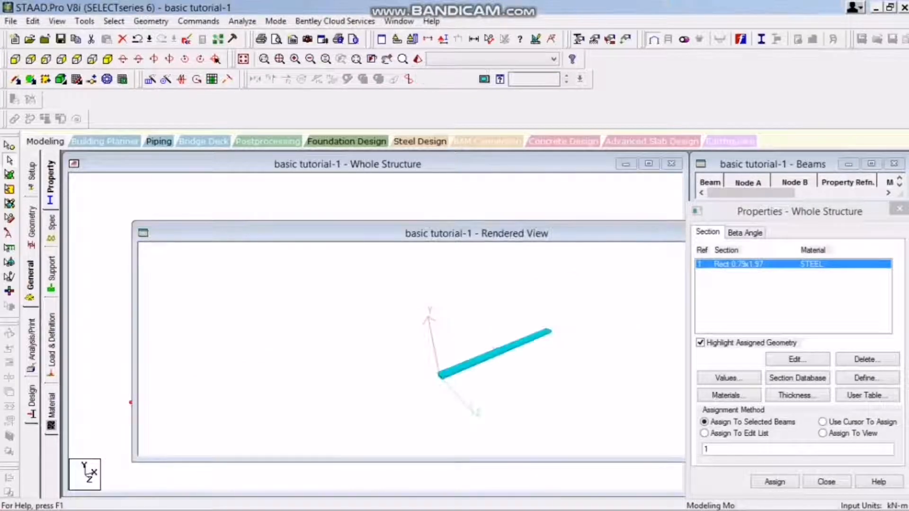
scroll(476, 349, "up", 5)
left_click_drag(476, 349, 381, 329)
left_click(350, 199)
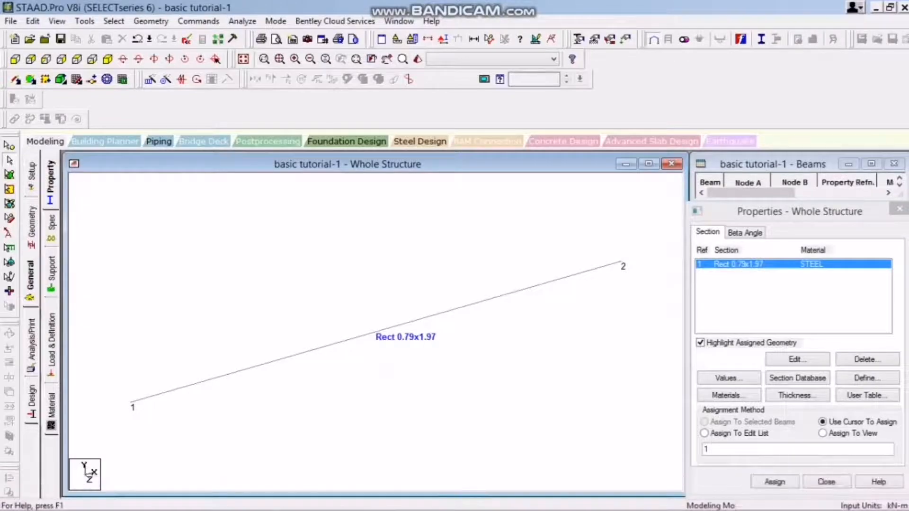
left_click(418, 59)
left_click_drag(592, 250, 377, 227)
left_click(663, 225)
Create a fixed support, viewing the Pinned, Fixed But, Enforced and Inclined support types before adding it.
left_click(51, 274)
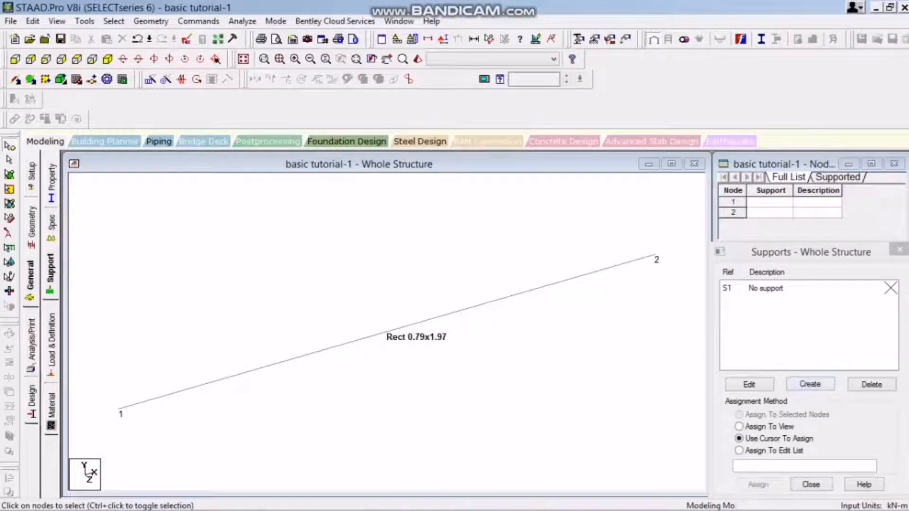
left_click(809, 384)
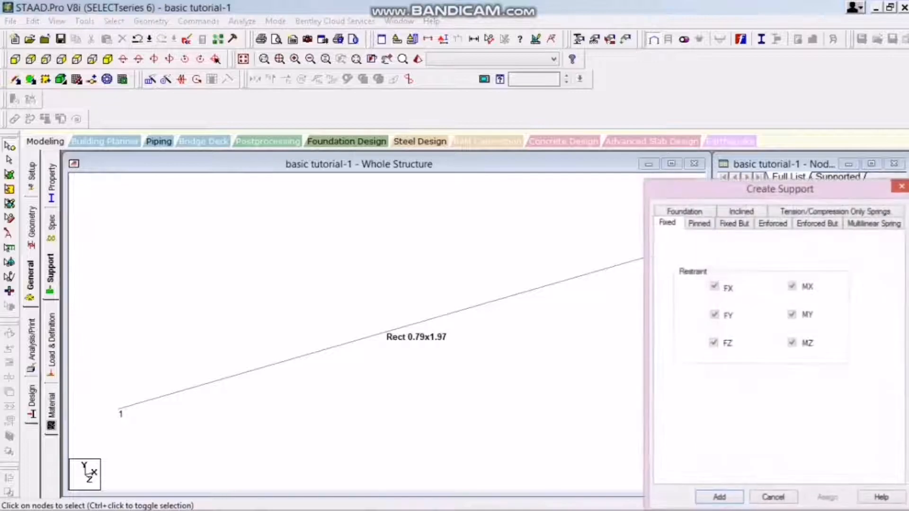
left_click_drag(780, 189, 530, 148)
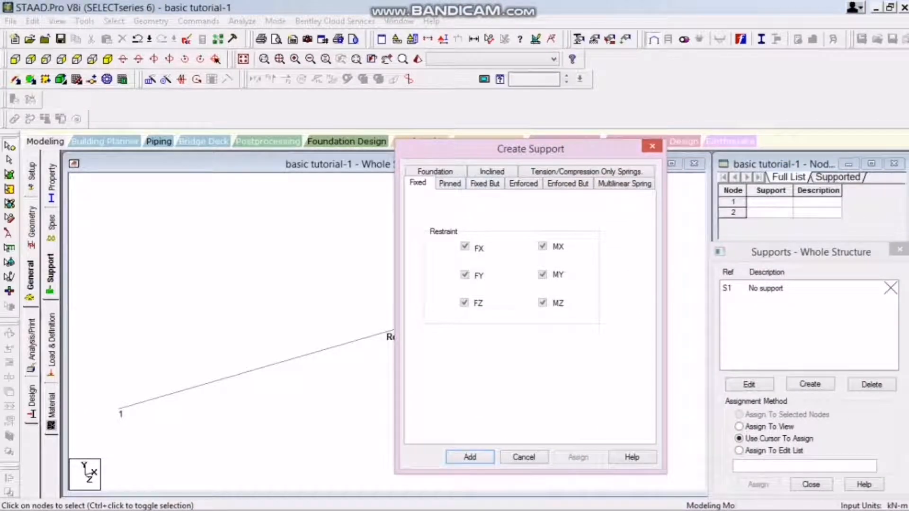
left_click(449, 184)
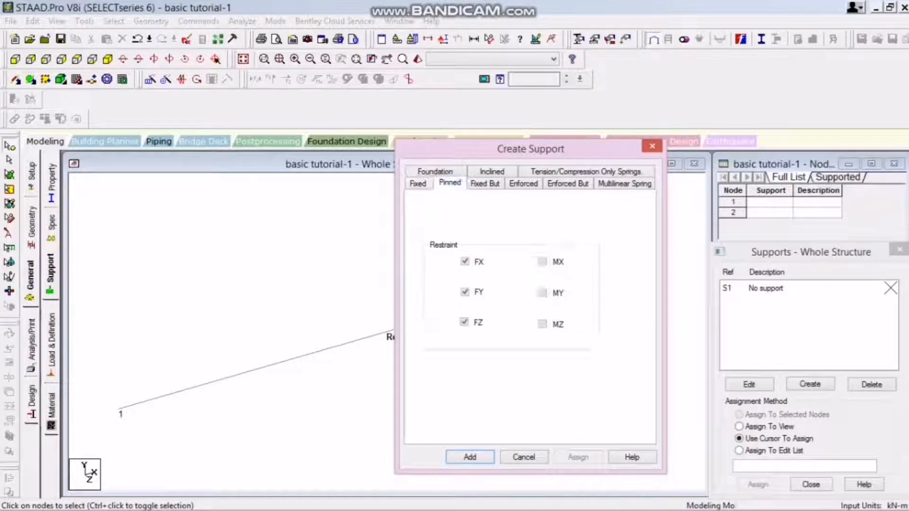
left_click(485, 184)
left_click(523, 183)
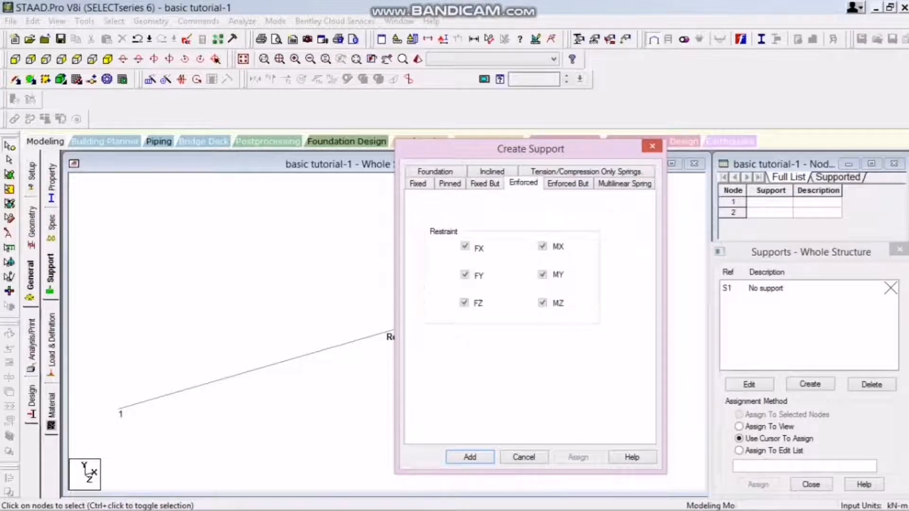
left_click(492, 171)
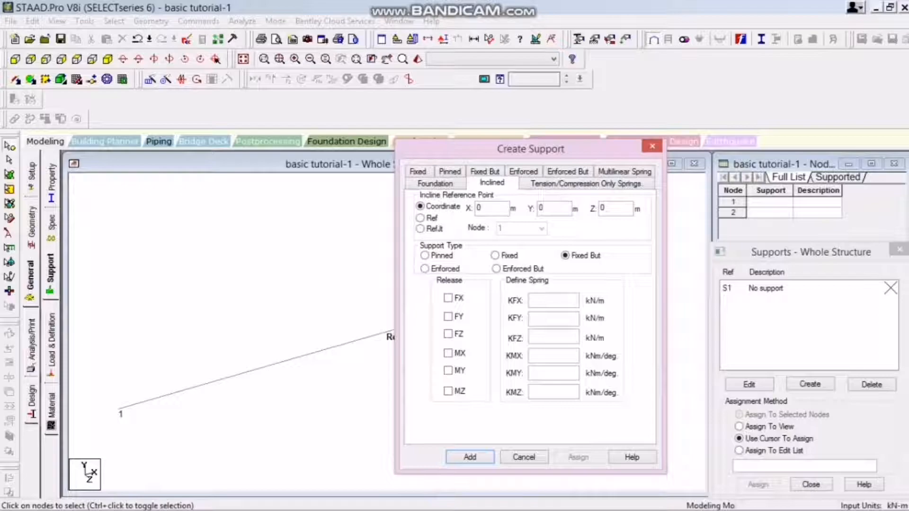
left_click(418, 172)
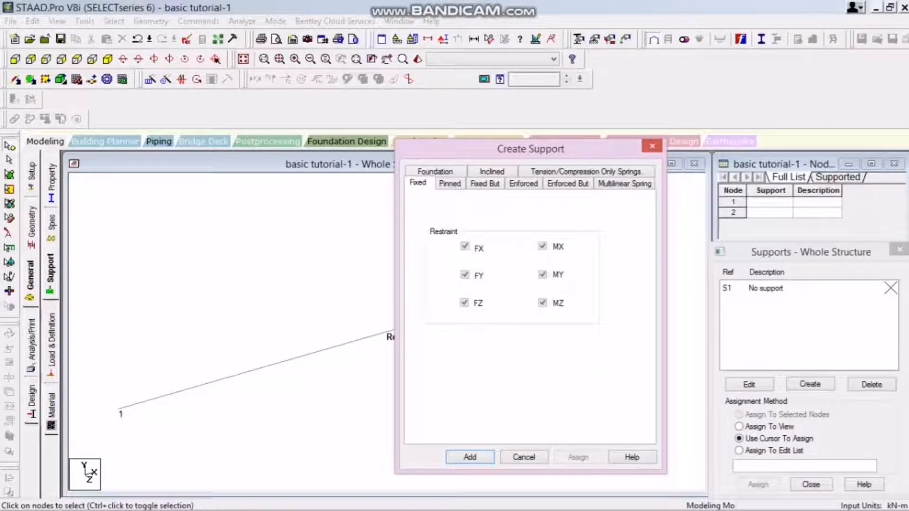
left_click_drag(531, 149, 584, 141)
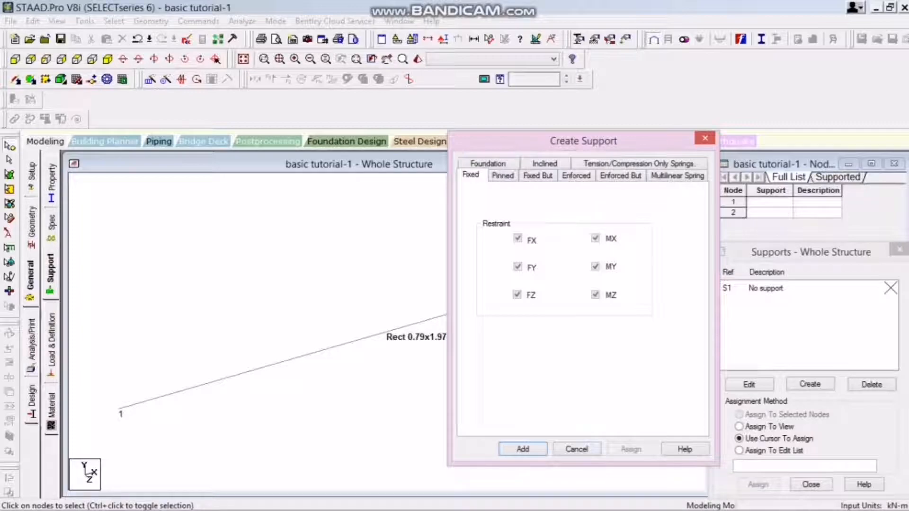
key("Return")
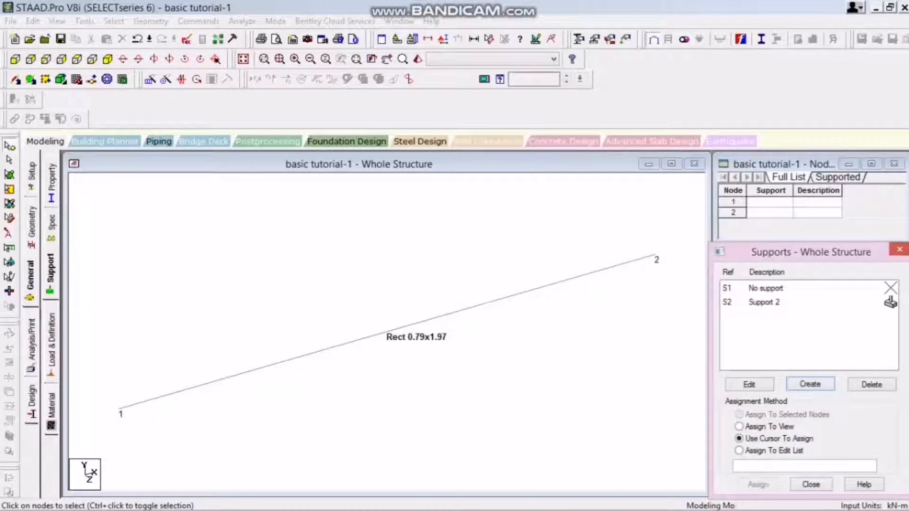
Assign the fixed support to nodes 1 and 2 at the beam's ends using the cursor method.
left_click(763, 302)
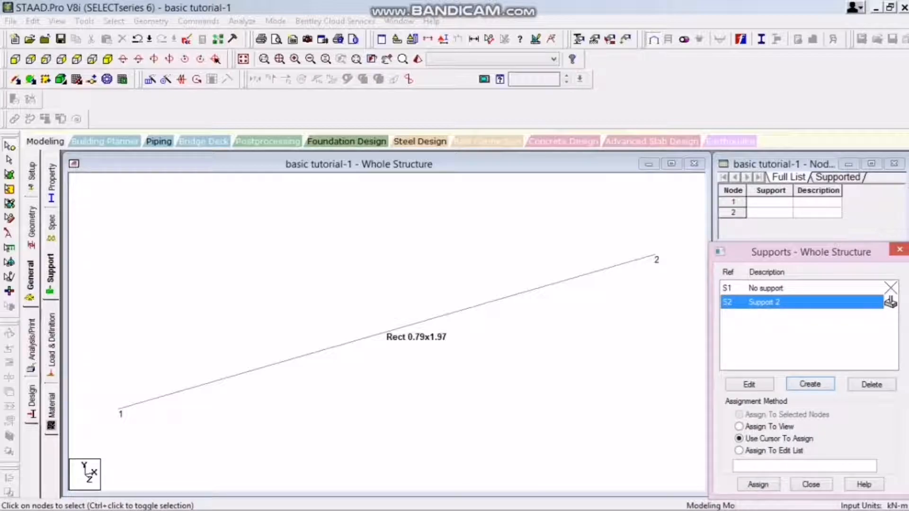
left_click(758, 484)
left_click(119, 410)
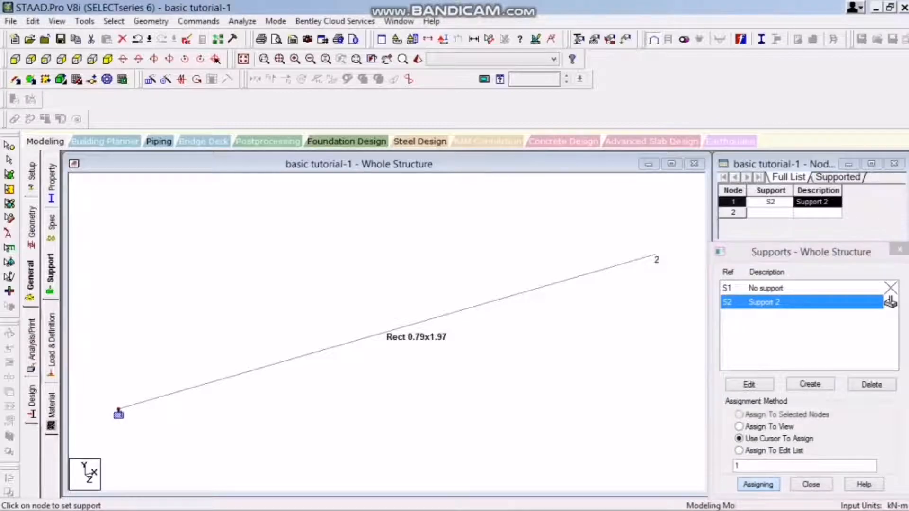
left_click(655, 258)
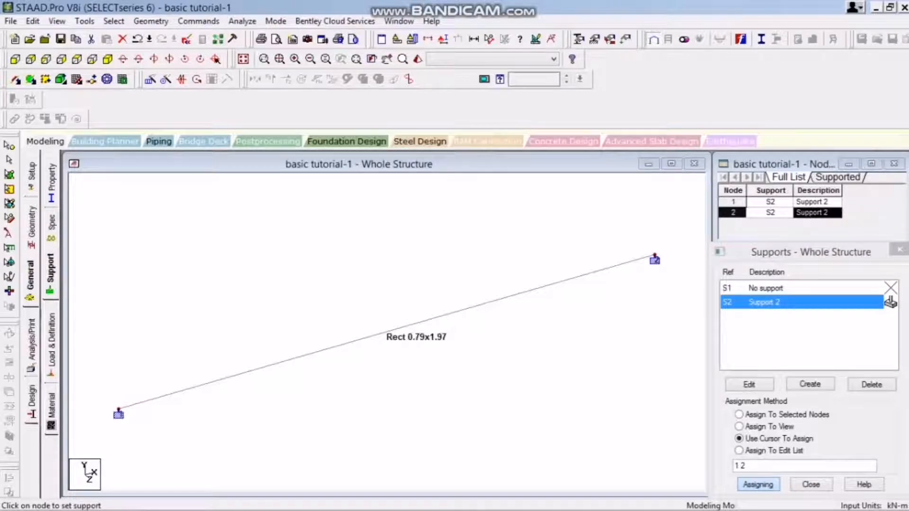
left_click(758, 484)
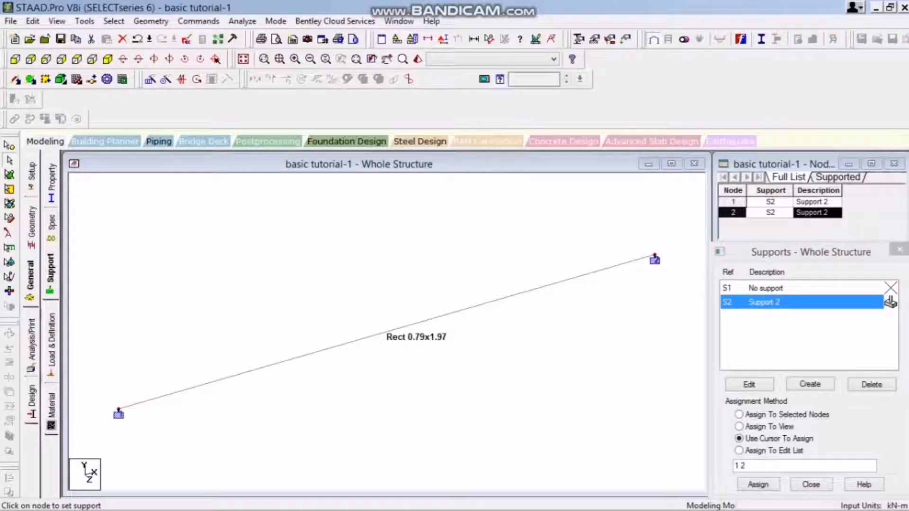
Open the load definitions and insert a new node into beam 1 at a distance of 0.5 m.
left_click(51, 350)
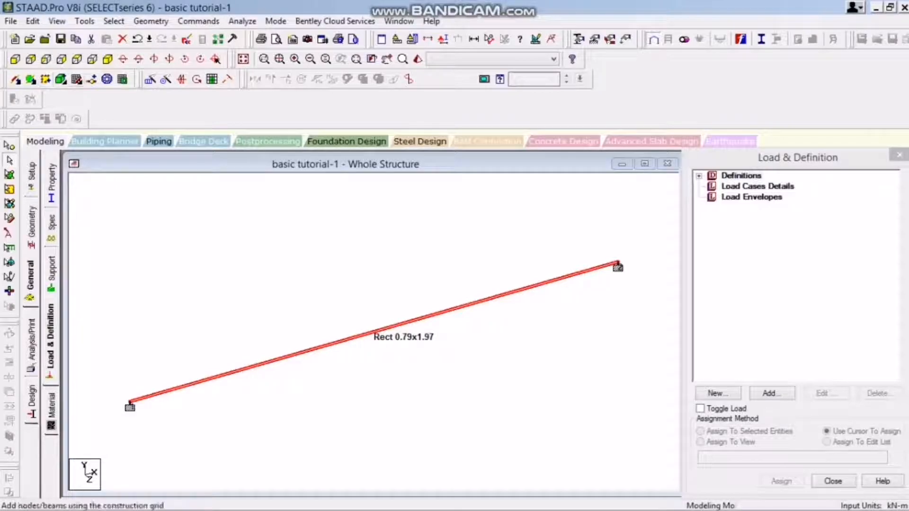
left_click(92, 79)
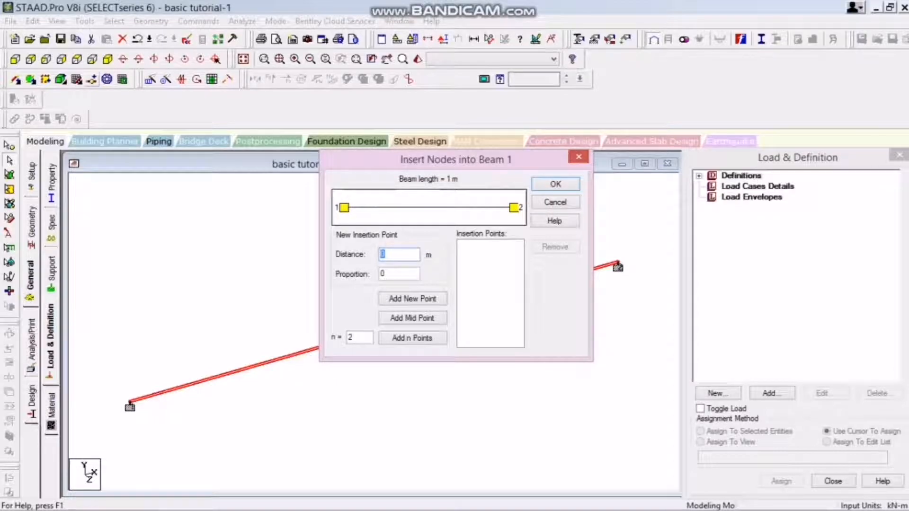
type(".5")
left_click(412, 298)
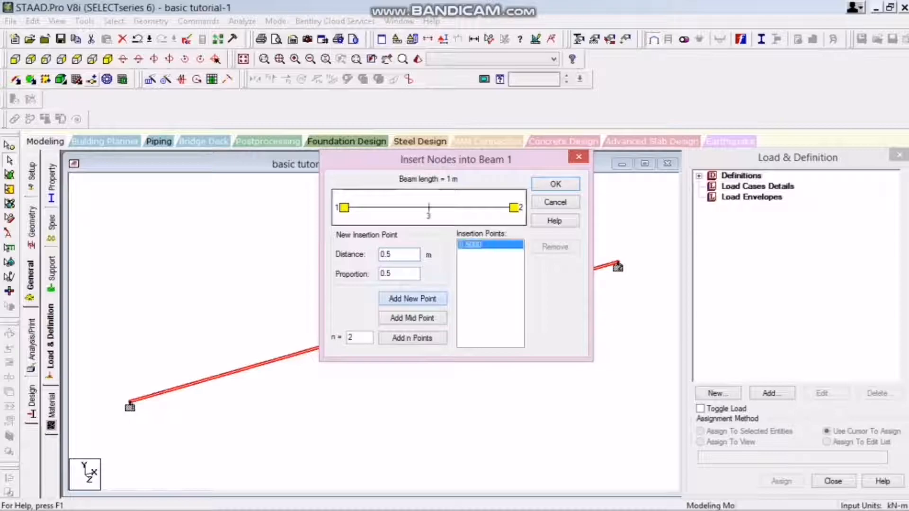
left_click(555, 184)
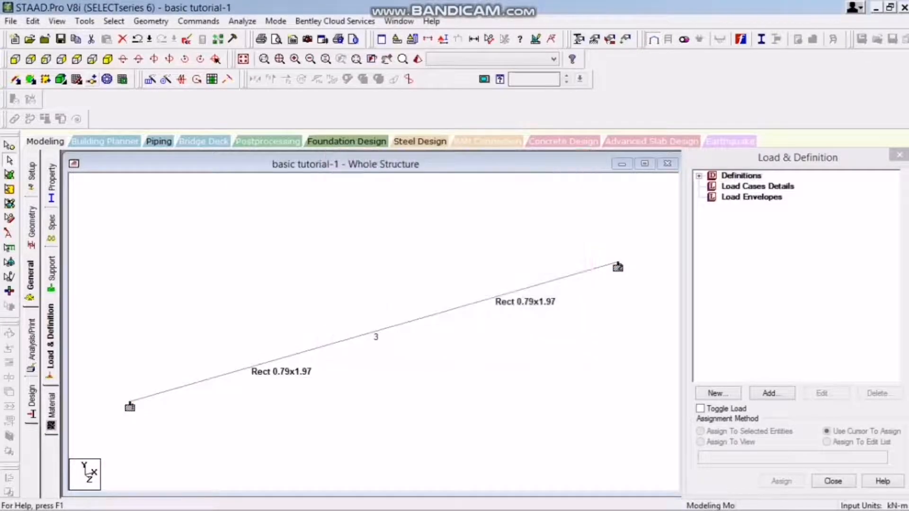
Check the split beam by selecting the inserted middle node and each of the two beam segments in turn.
left_click(360, 256)
left_click(10, 146)
left_click_drag(334, 278, 413, 367)
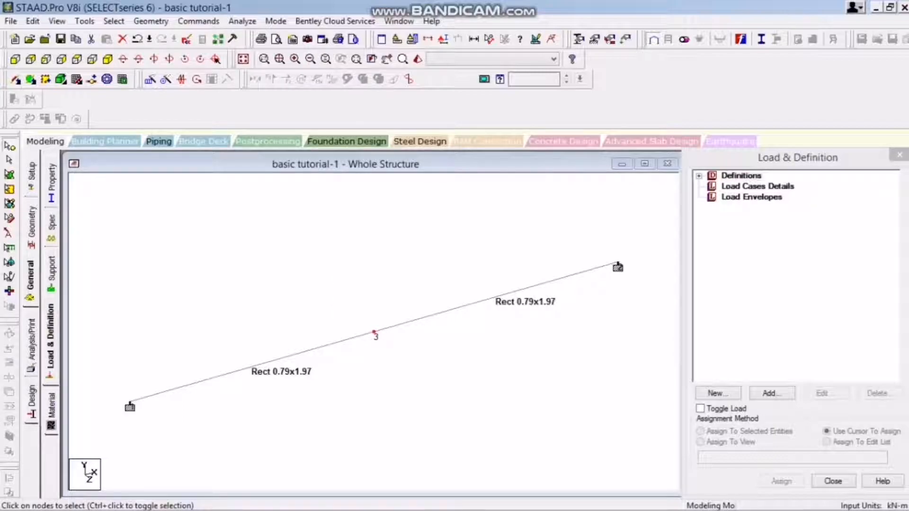
left_click(9, 160)
left_click(449, 310)
left_click(454, 270)
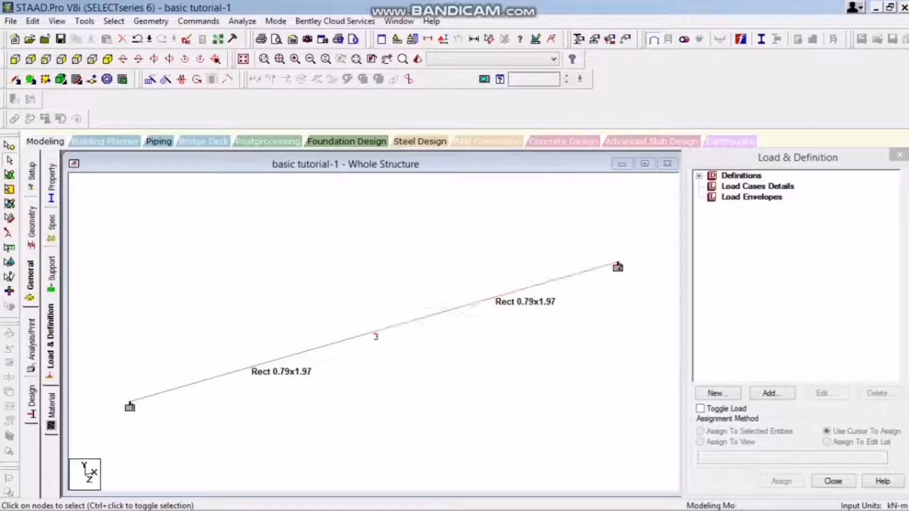
left_click(312, 350)
left_click(450, 311)
left_click(312, 350)
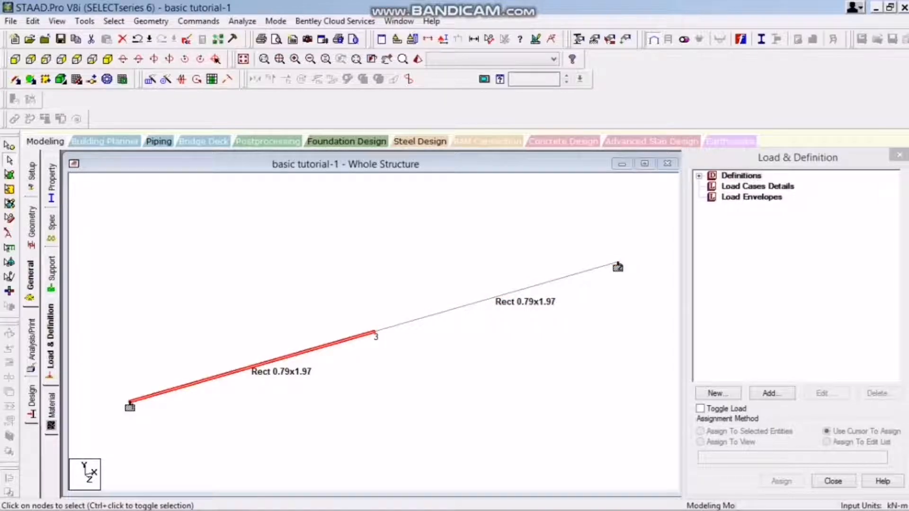
Add primary load case 1 with loading type Dead and the title "Dead load".
left_click(757, 187)
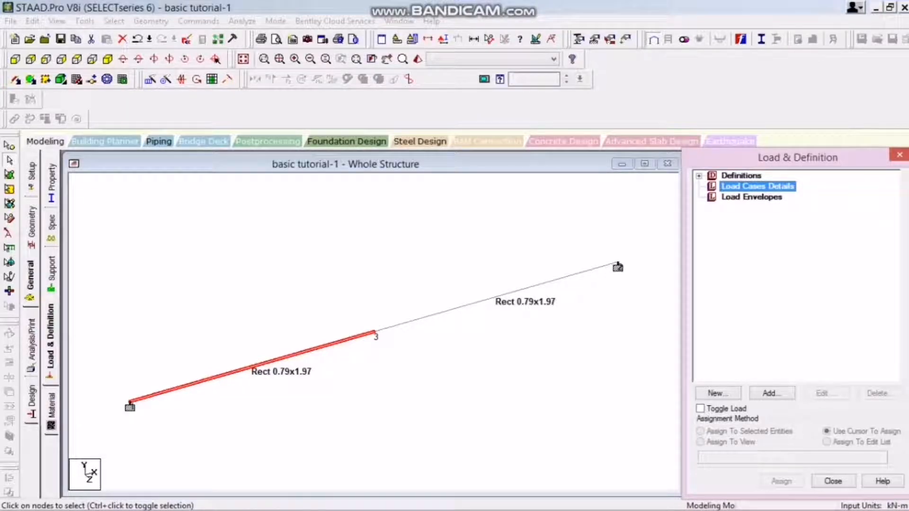
left_click(771, 393)
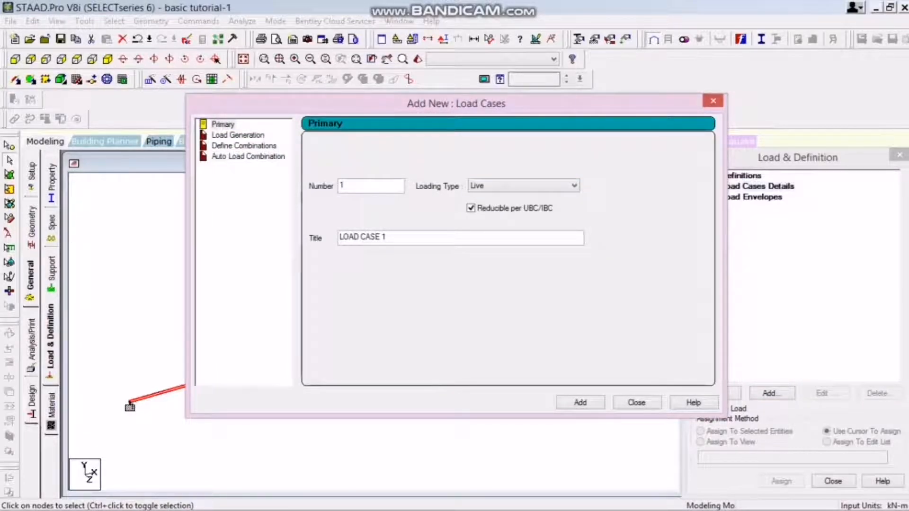
left_click(574, 186)
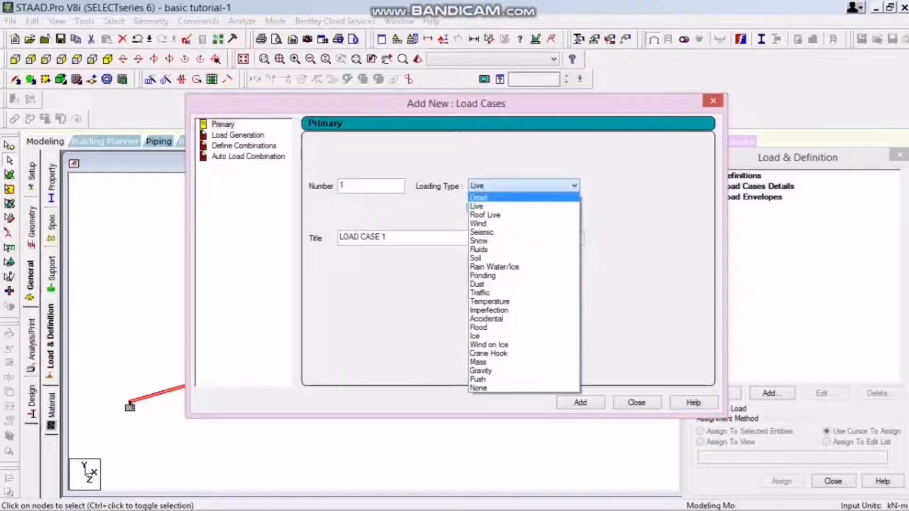
left_click(479, 198)
left_click_drag(391, 238, 338, 237)
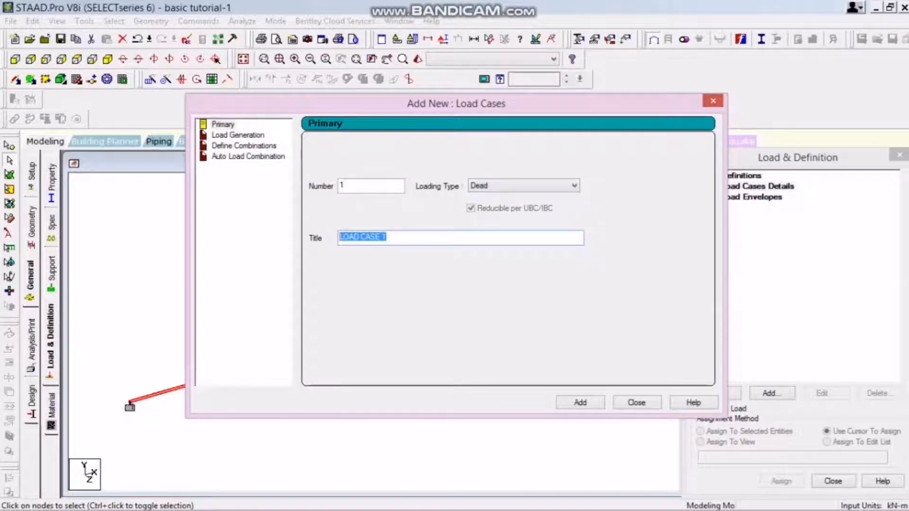
type("Dead load")
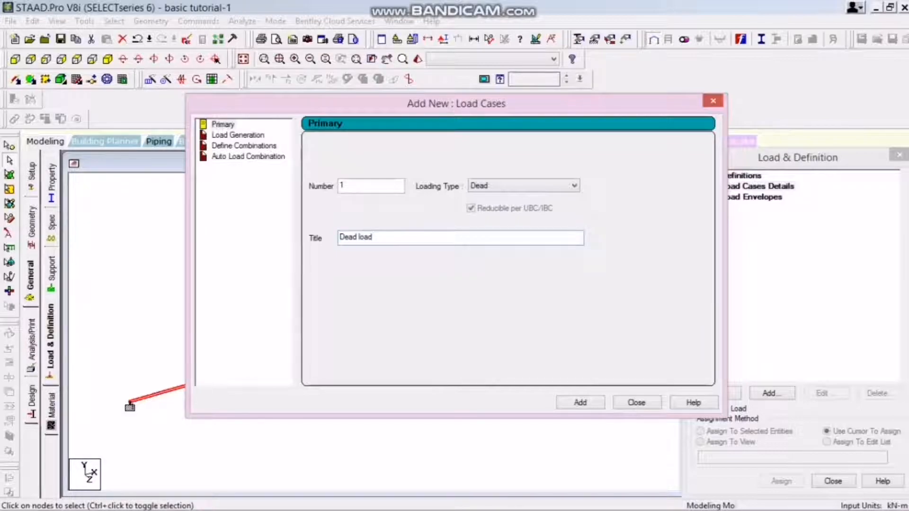
key("Return")
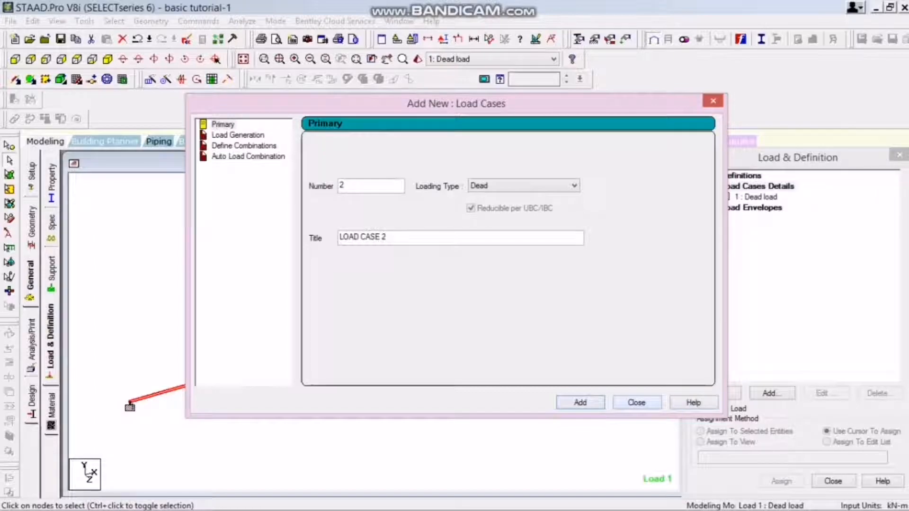
Add primary load case 2 with loading type Live and the title "Live load", and finish adding load cases.
left_click(574, 185)
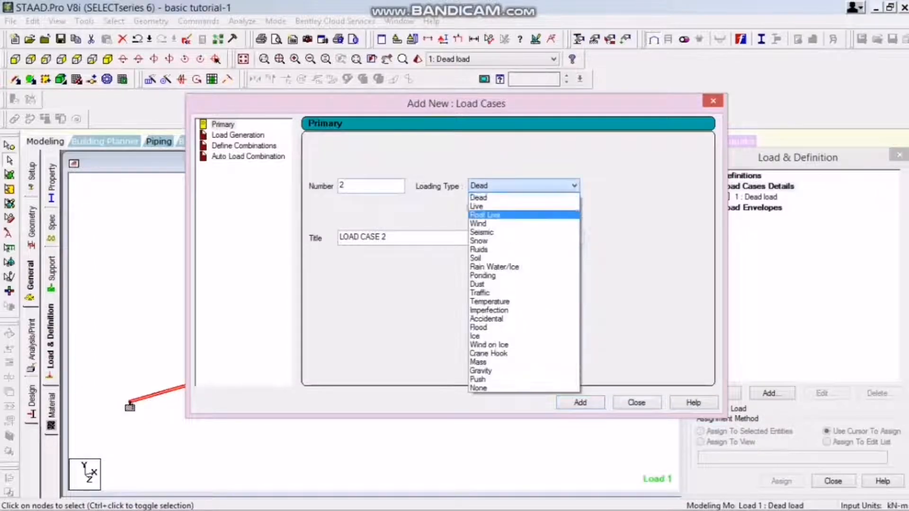
left_click(521, 205)
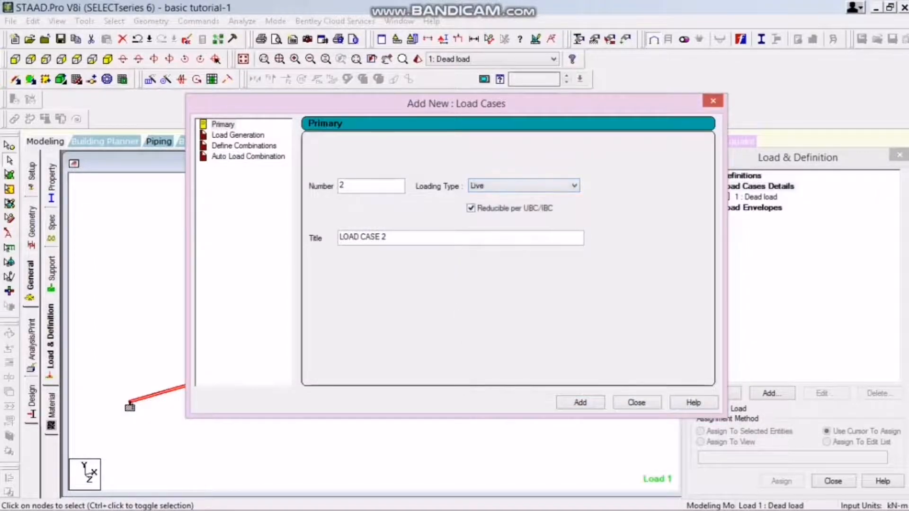
key("Tab")
type("Live load")
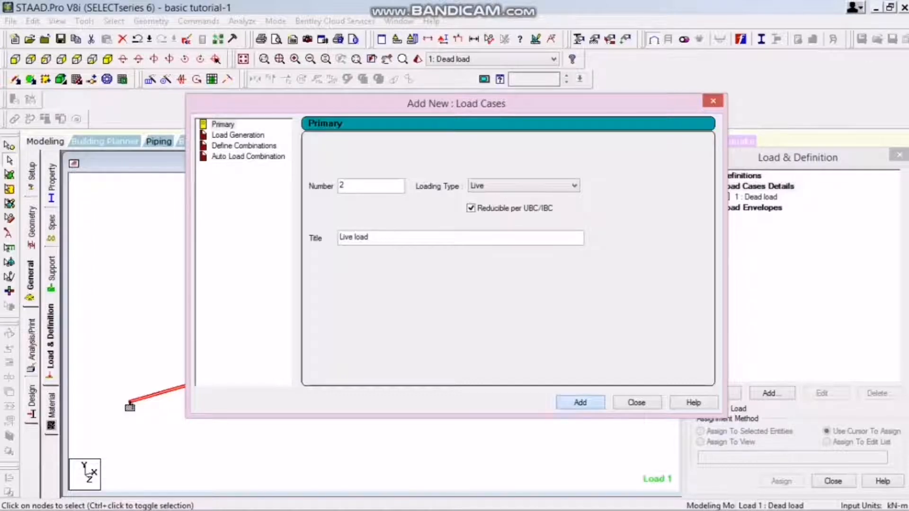
key("Return")
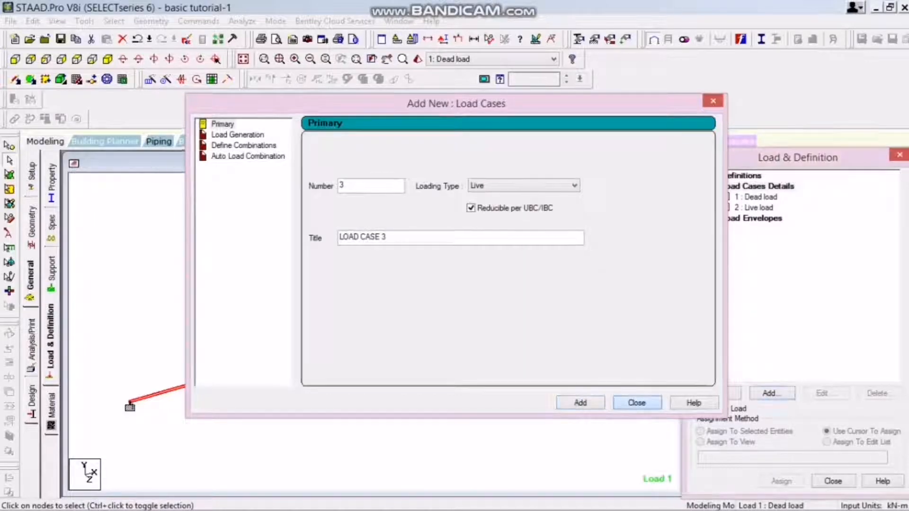
left_click(636, 403)
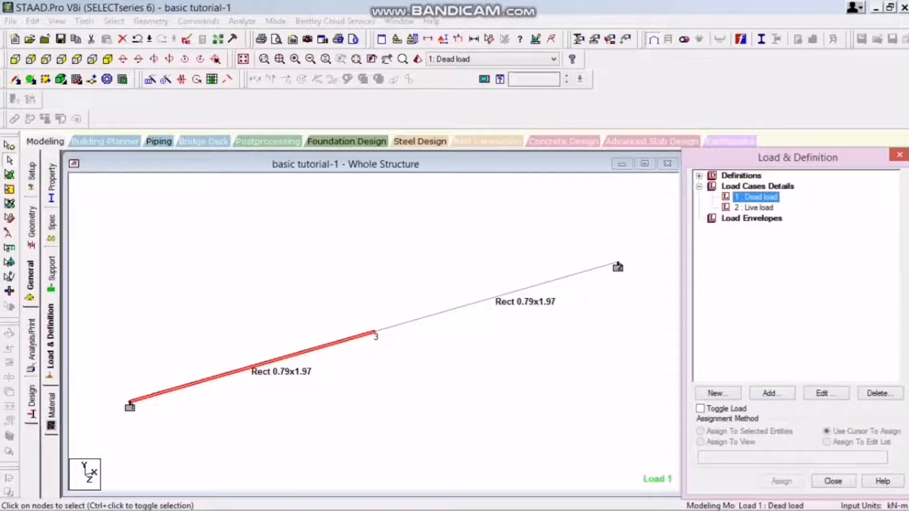
Add a selfweight load in the Y direction with factor -1 to the Dead load case.
left_click(769, 394)
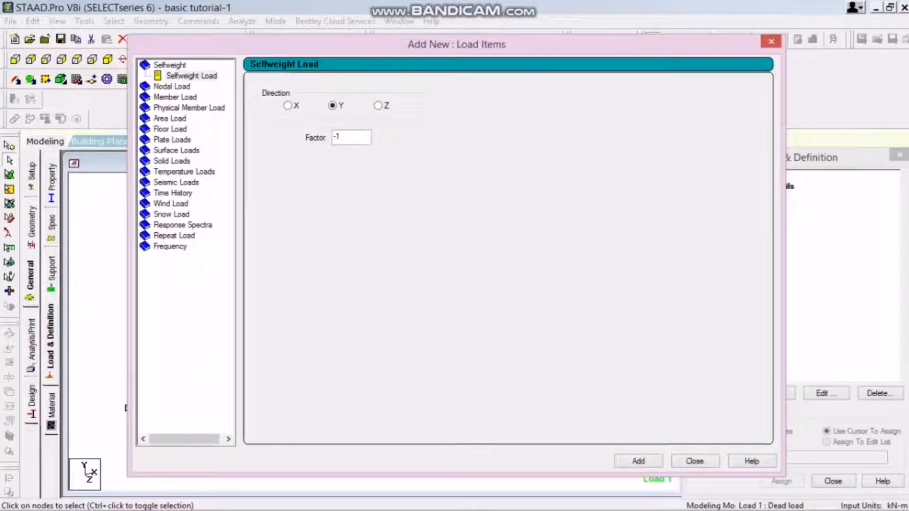
left_click_drag(456, 44, 589, 50)
left_click(175, 294)
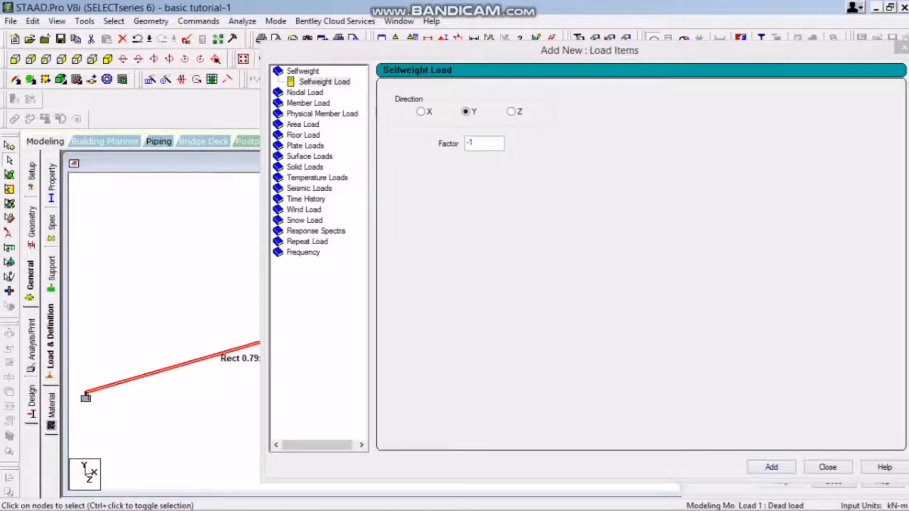
left_click_drag(710, 50, 138, 142)
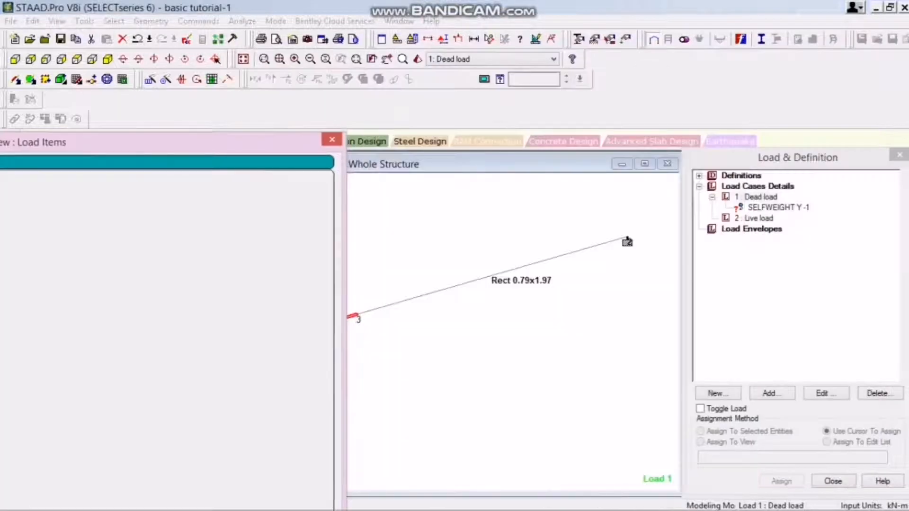
left_click(332, 140)
left_click(778, 207)
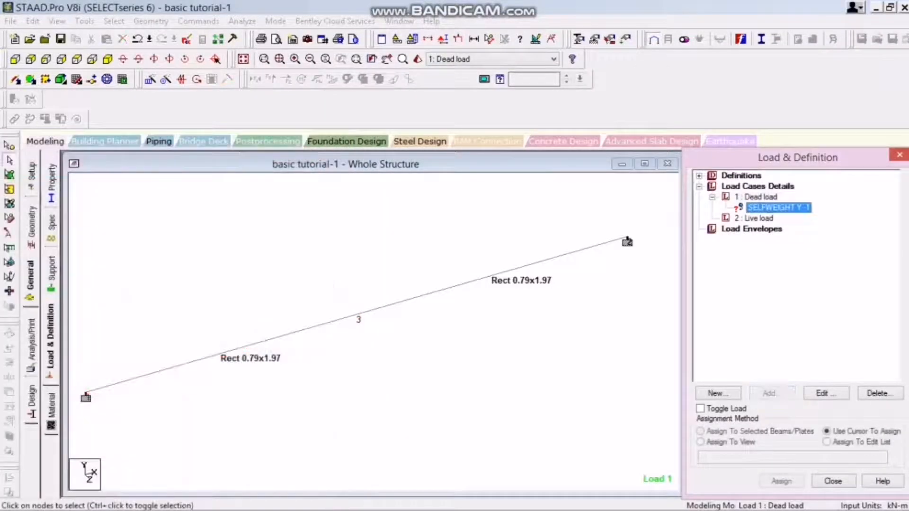
Add a uniform member force of -25 kN/m in the GY direction to load case 2.
left_click(754, 218)
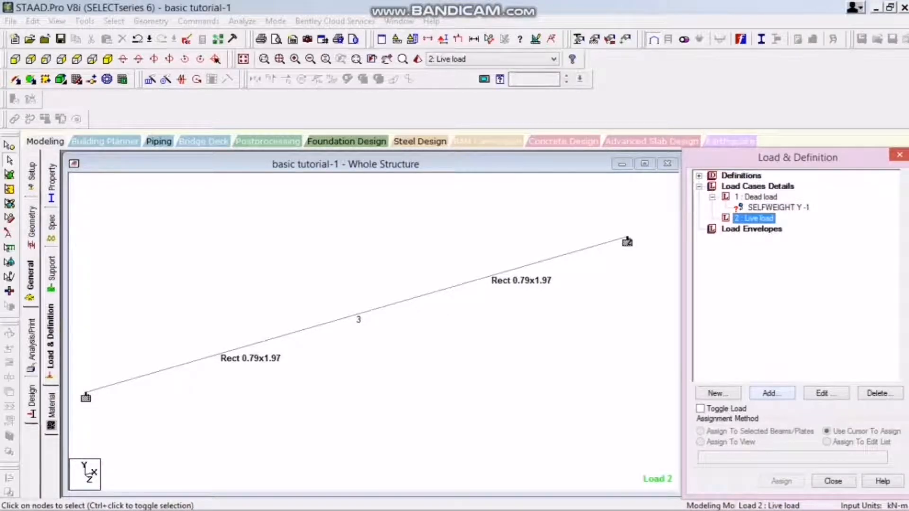
left_click(771, 393)
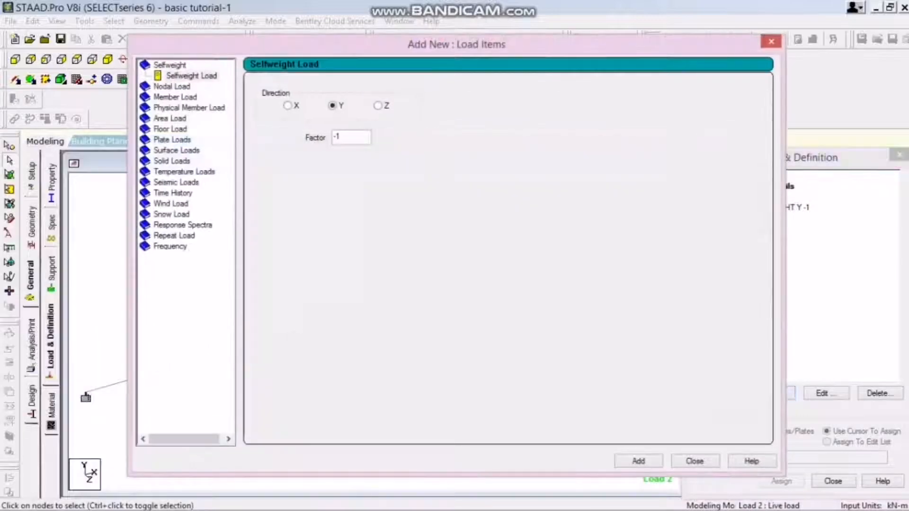
left_click(175, 97)
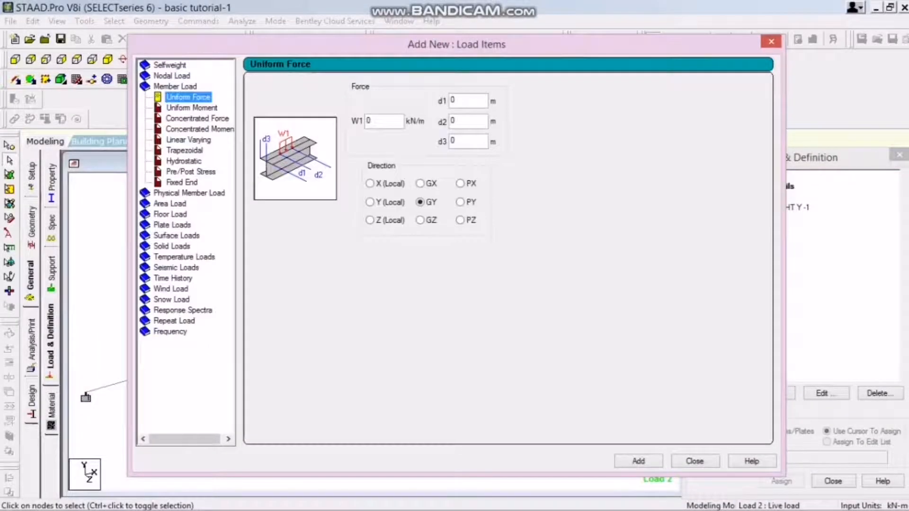
left_click_drag(379, 44, 608, 96)
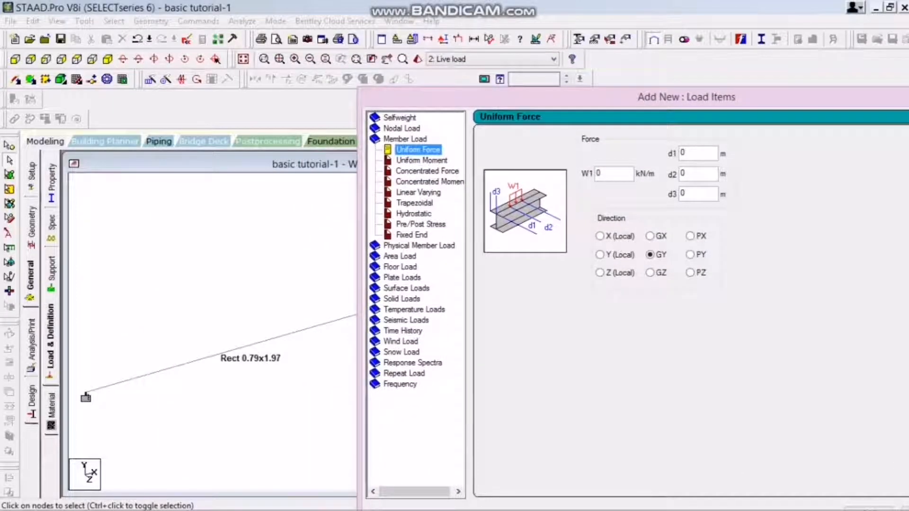
double_click(600, 174)
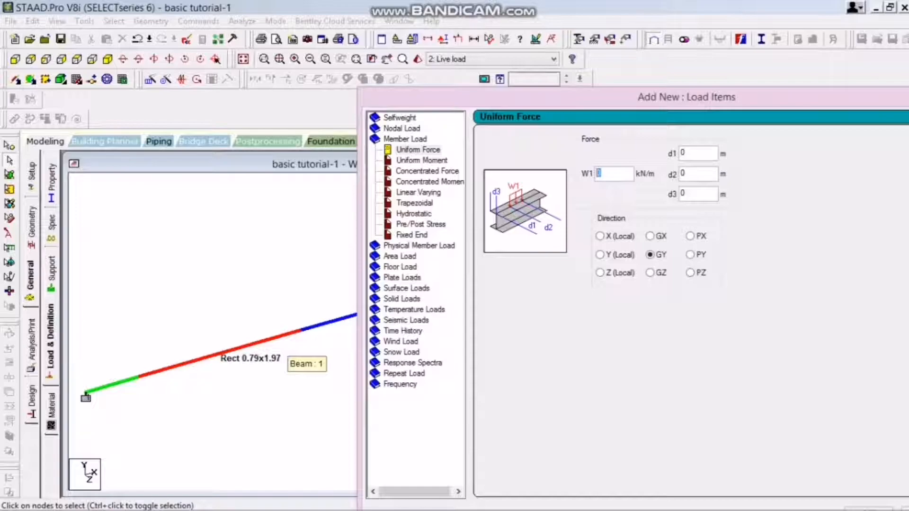
type("-25")
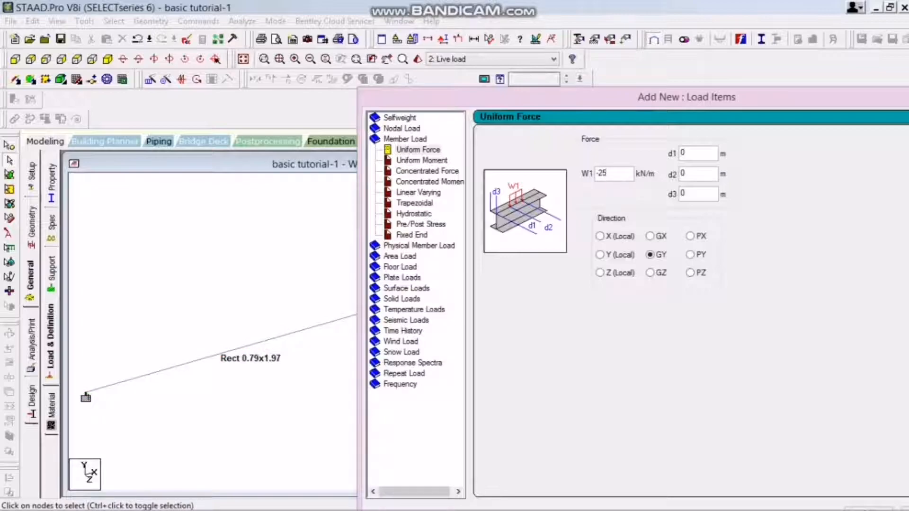
left_click_drag(686, 97, 252, 89)
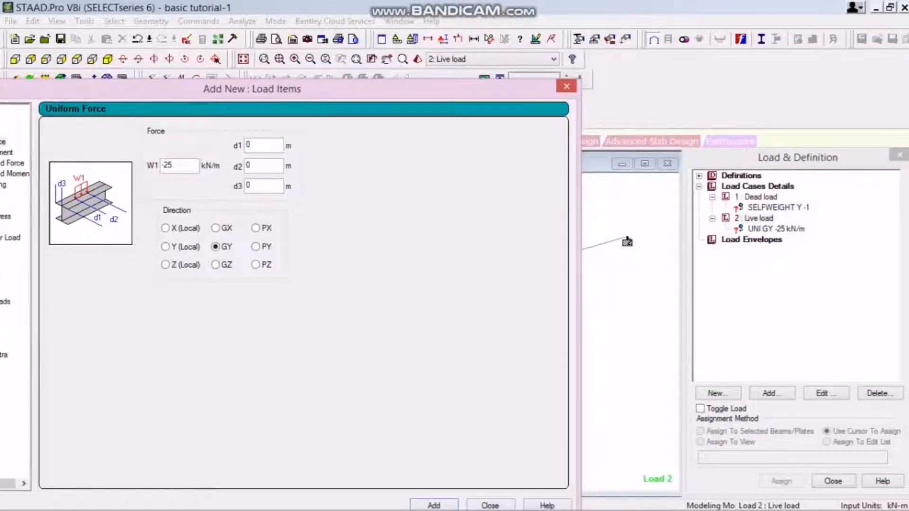
left_click(490, 505)
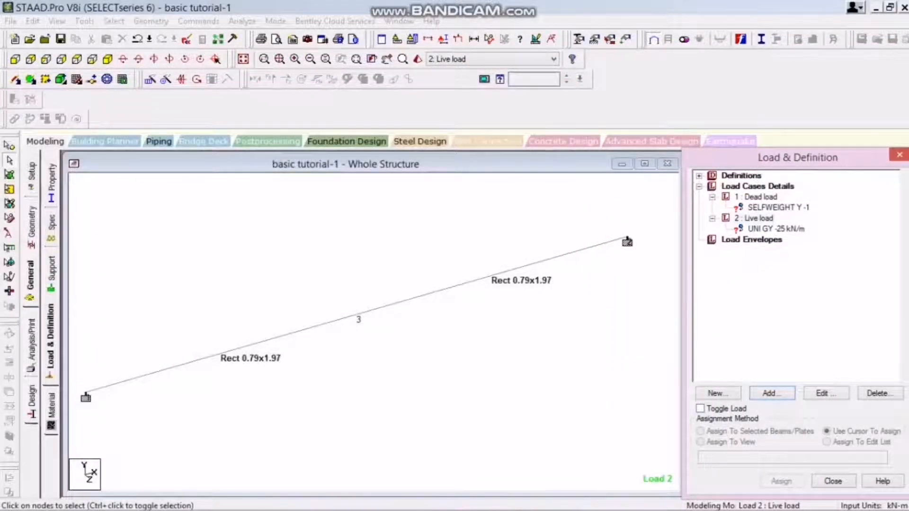
Add primary load case 3 with loading type Live and the title "live load 2".
left_click(757, 187)
left_click(771, 393)
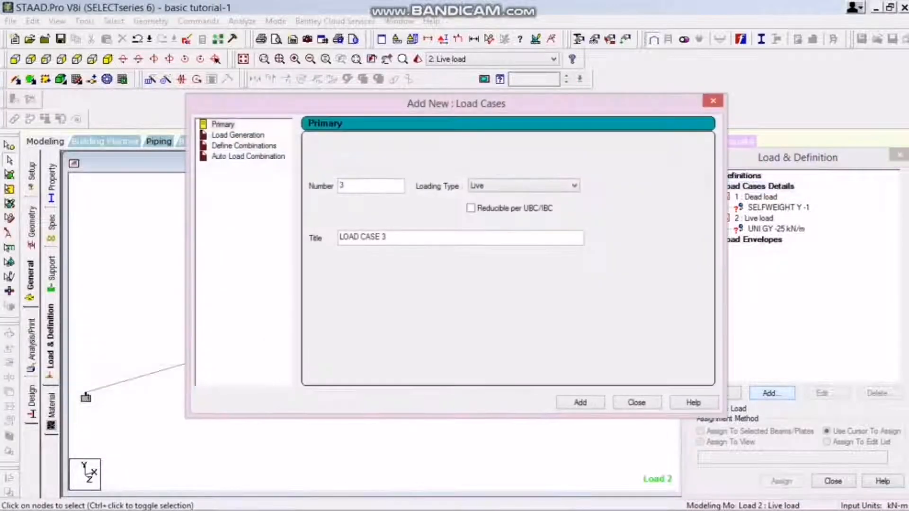
left_click_drag(390, 237, 335, 237)
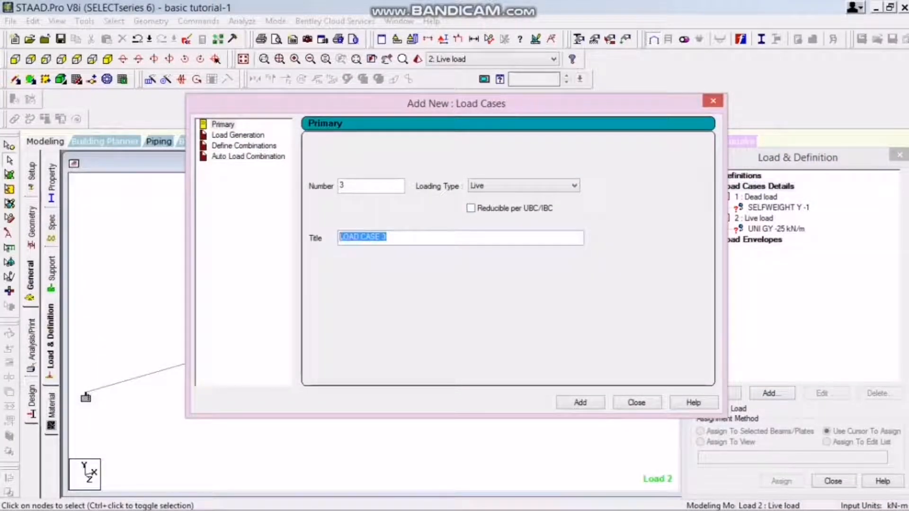
type("l")
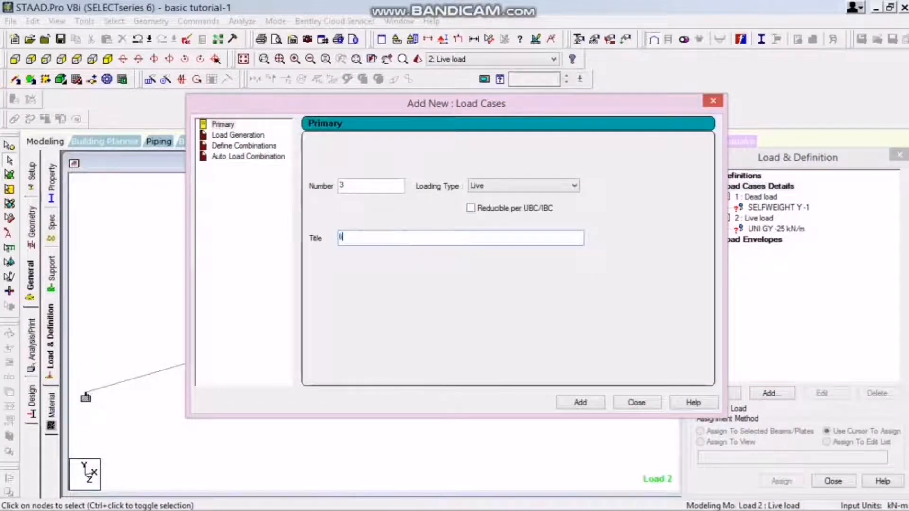
type("ive load 2")
left_click(580, 402)
left_click(636, 403)
Rename load case 2 as "Live load 1".
double_click(753, 218)
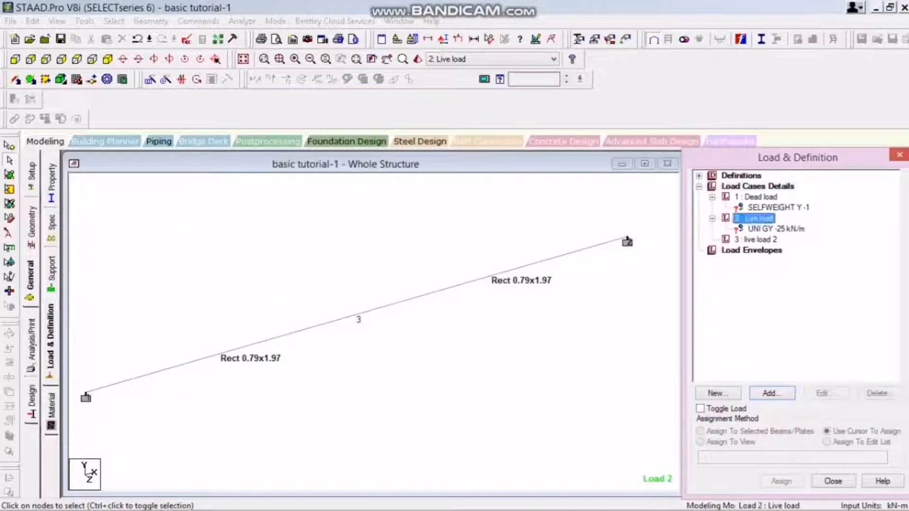
type("1")
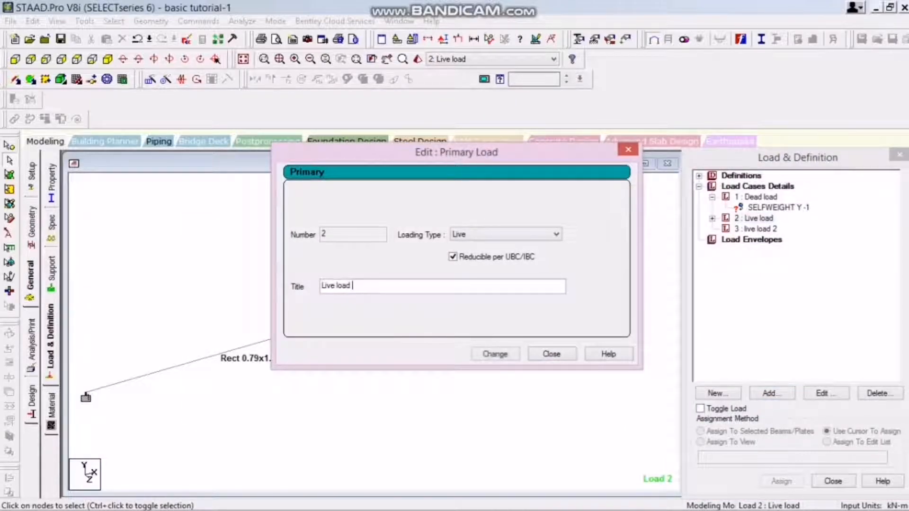
left_click(495, 354)
left_click(552, 354)
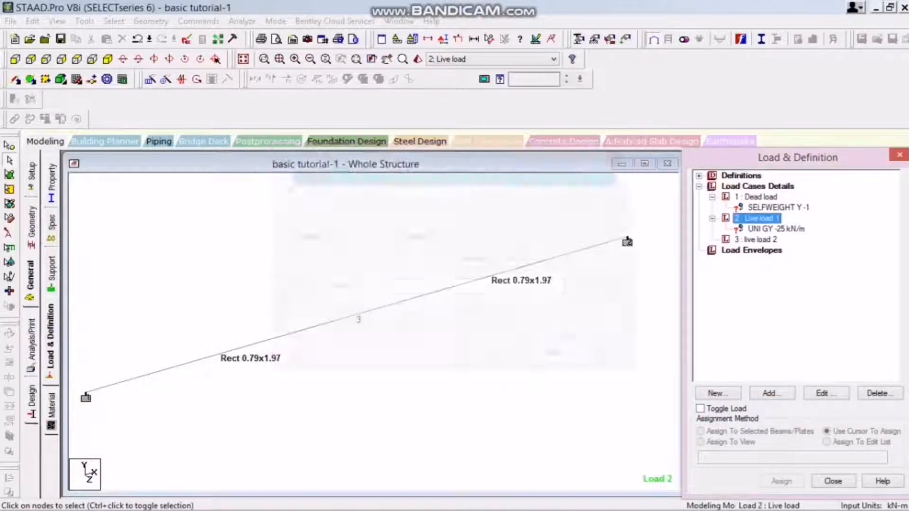
Add a concentrated member force of -10 kN in the GY direction to load case 3, leaving the distances blank.
left_click(756, 239)
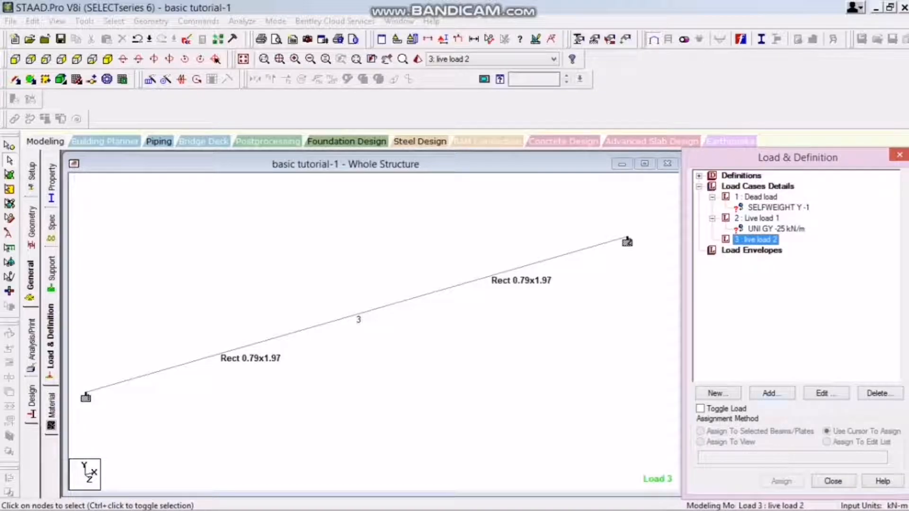
left_click(768, 393)
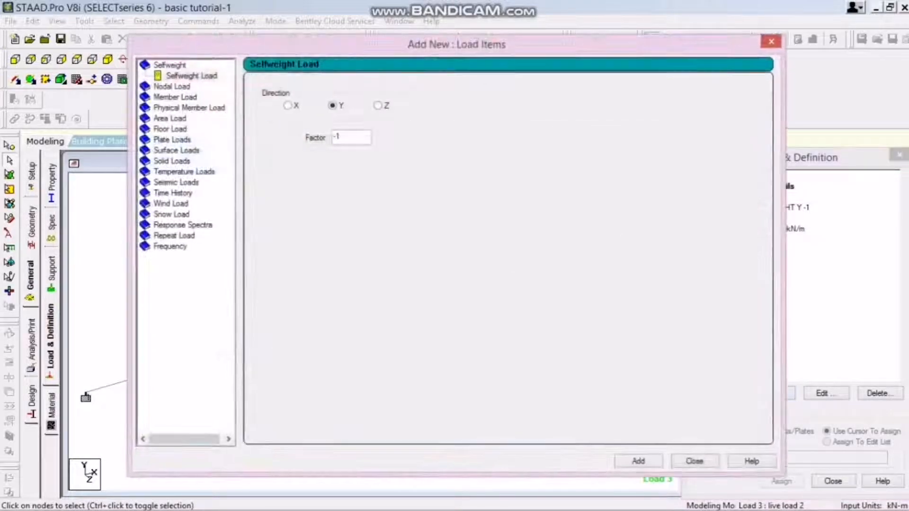
left_click(175, 97)
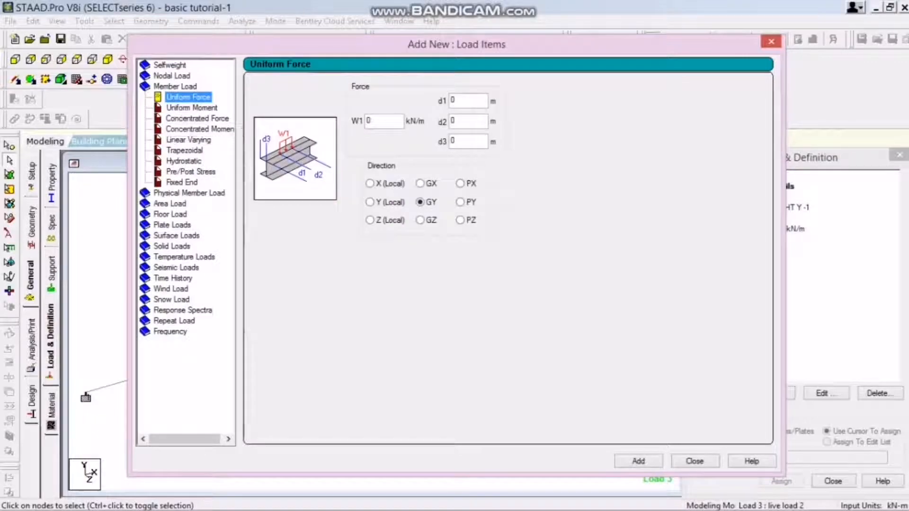
left_click(378, 122)
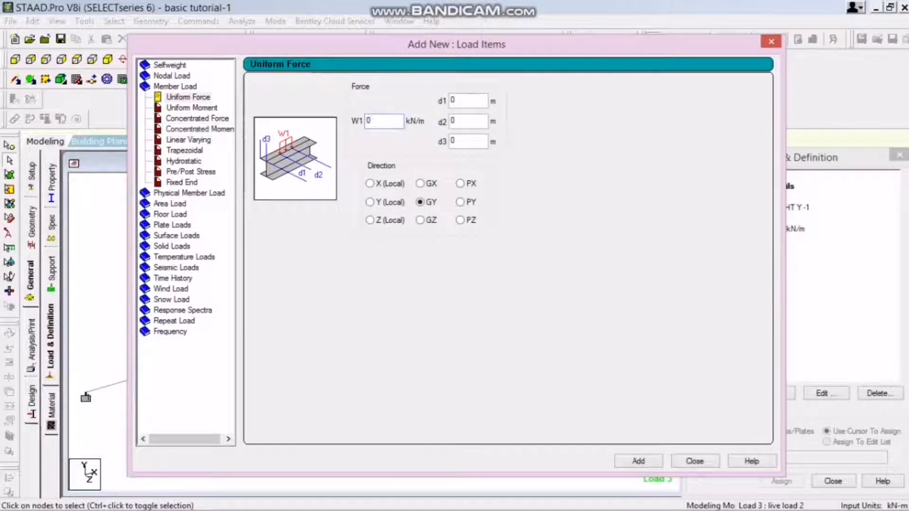
left_click(197, 119)
double_click(366, 121)
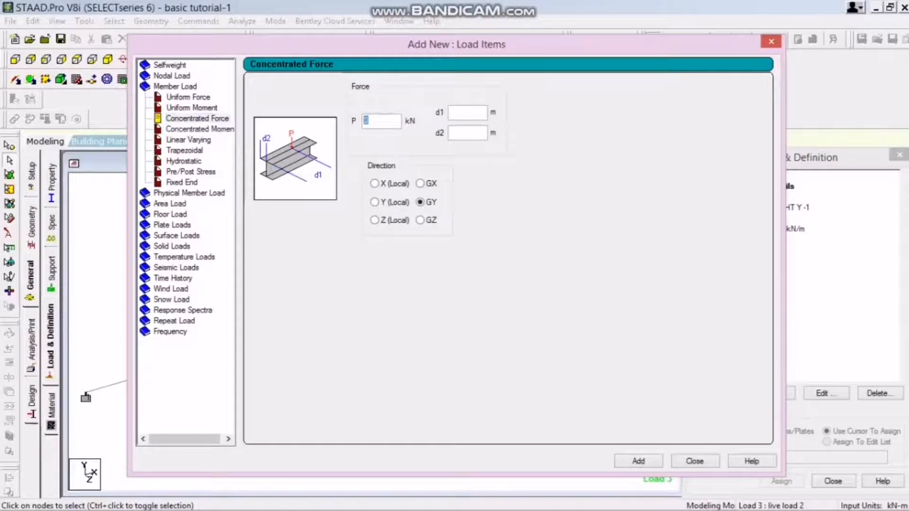
type("10")
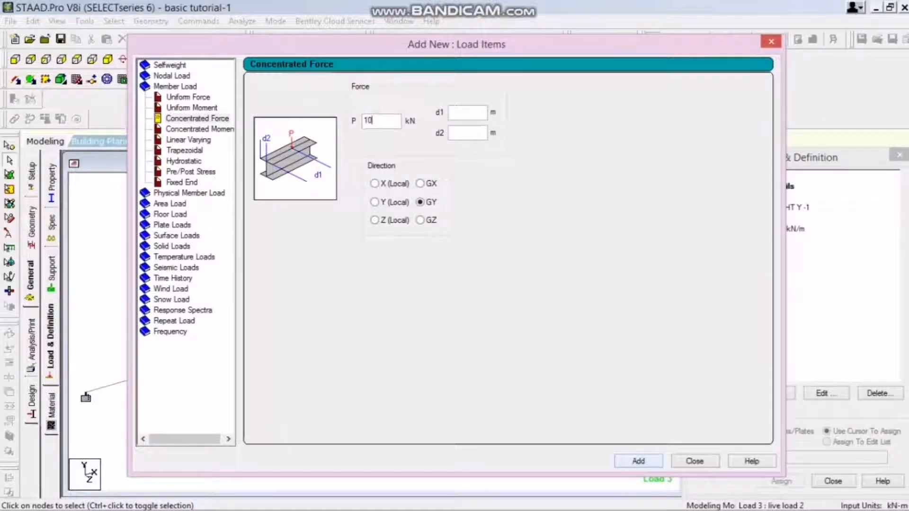
left_click(363, 121)
type("-")
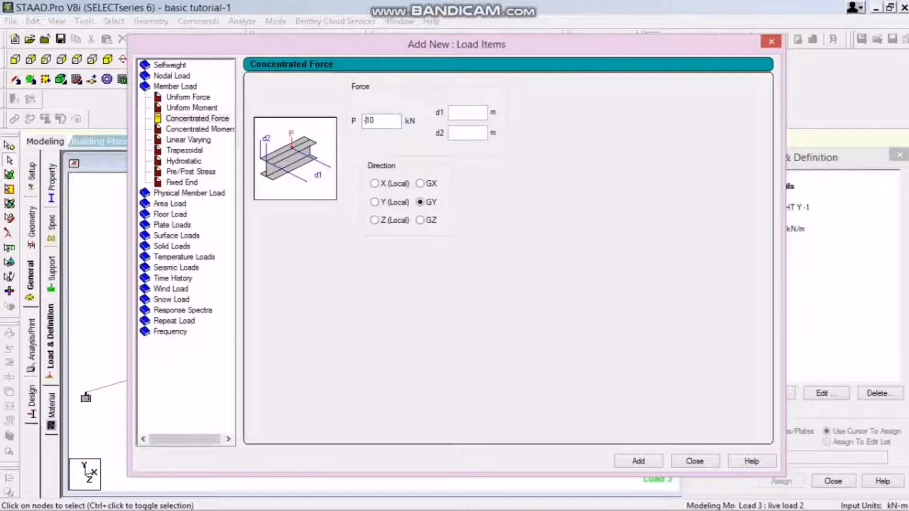
left_click(638, 461)
left_click(694, 461)
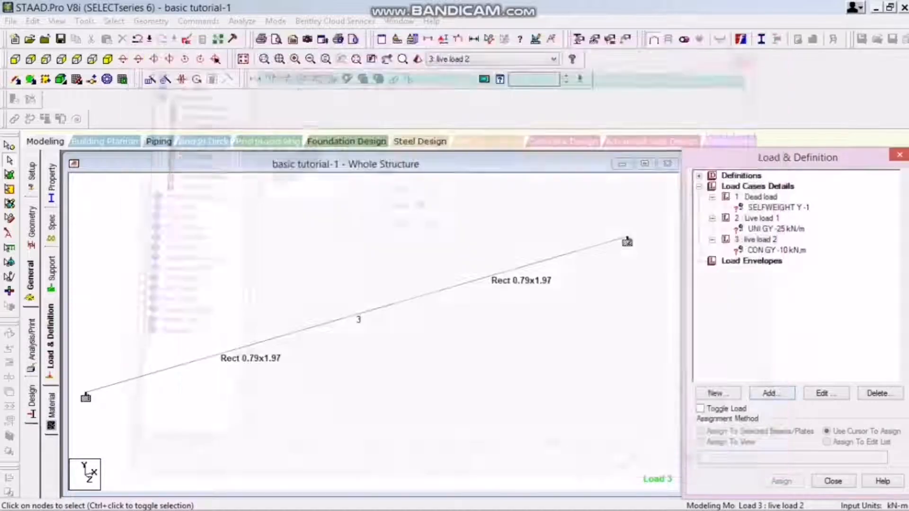
Assign the selfweight load to all members with the Assign To View method.
left_click(778, 207)
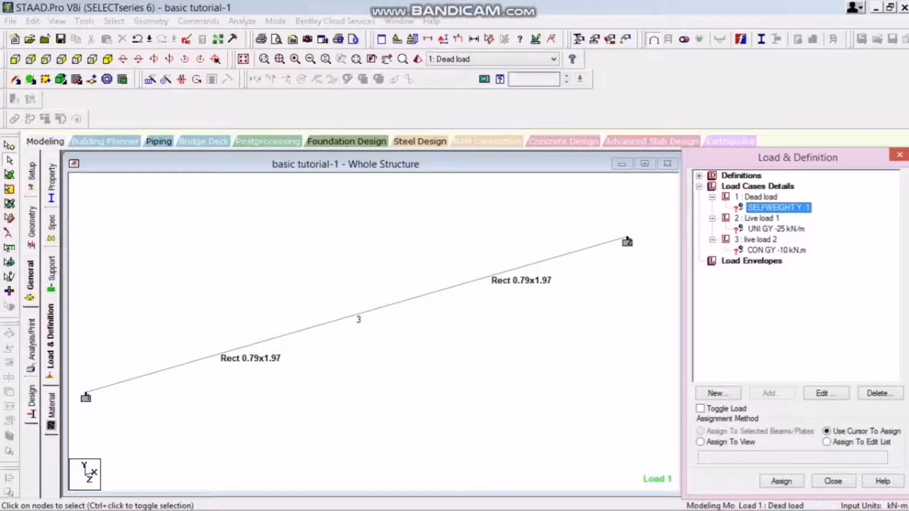
middle_click_drag(359, 322, 361, 295)
scroll(360, 288, "down", 2)
scroll(360, 294, "up", 1)
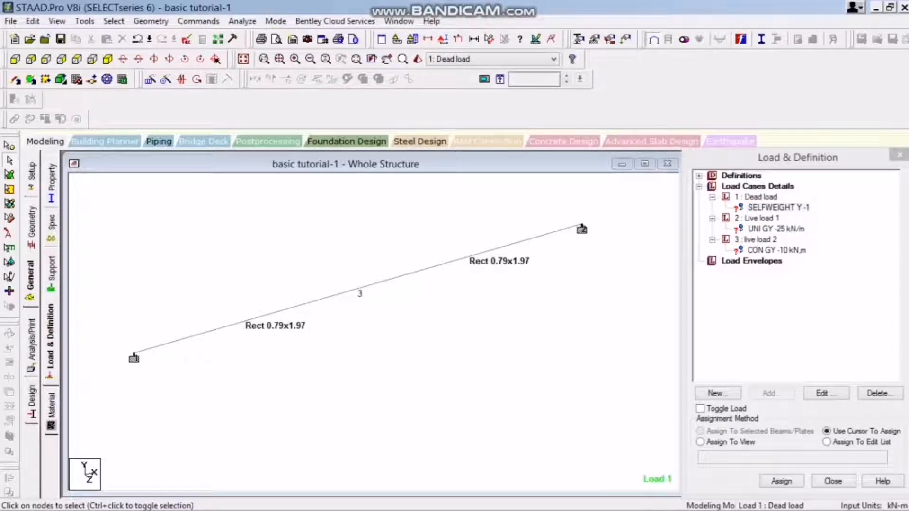
left_click(700, 441)
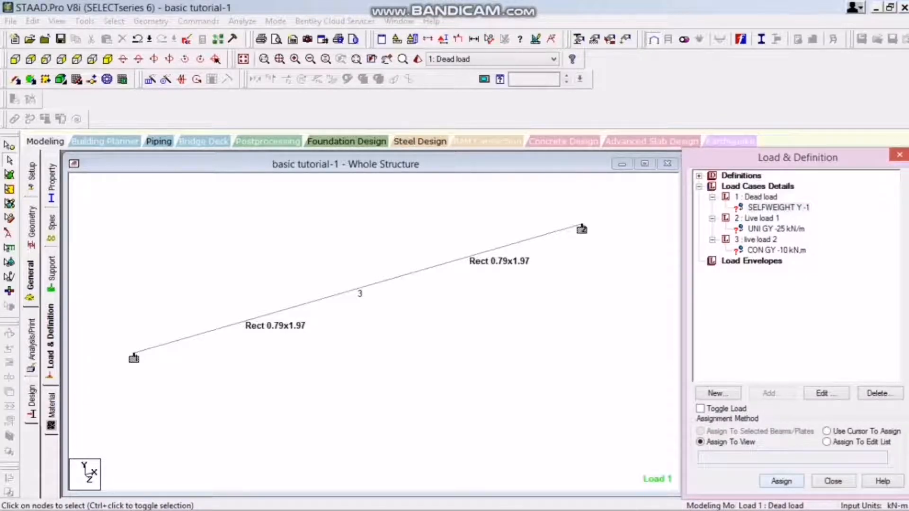
left_click(782, 481)
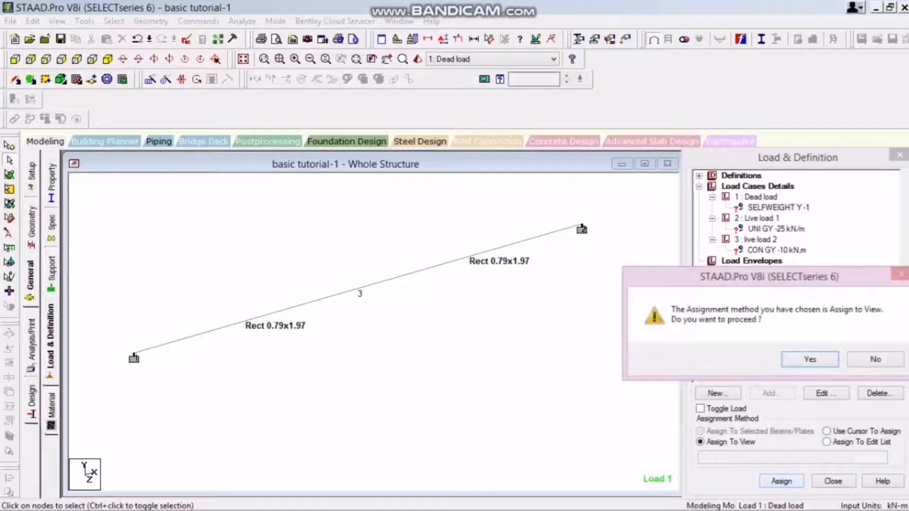
key("Return")
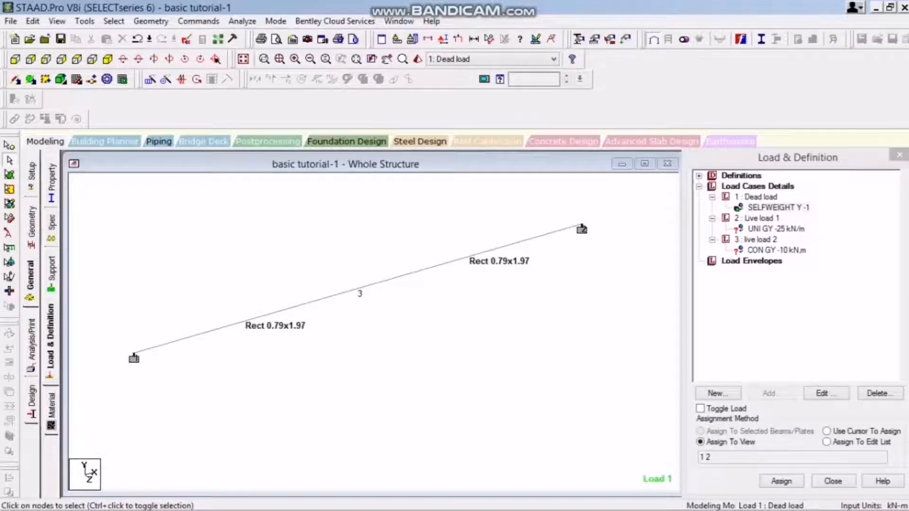
Assign the -25 kN/m uniform load to both beam segments with the Use Cursor To Assign method.
left_click(776, 229)
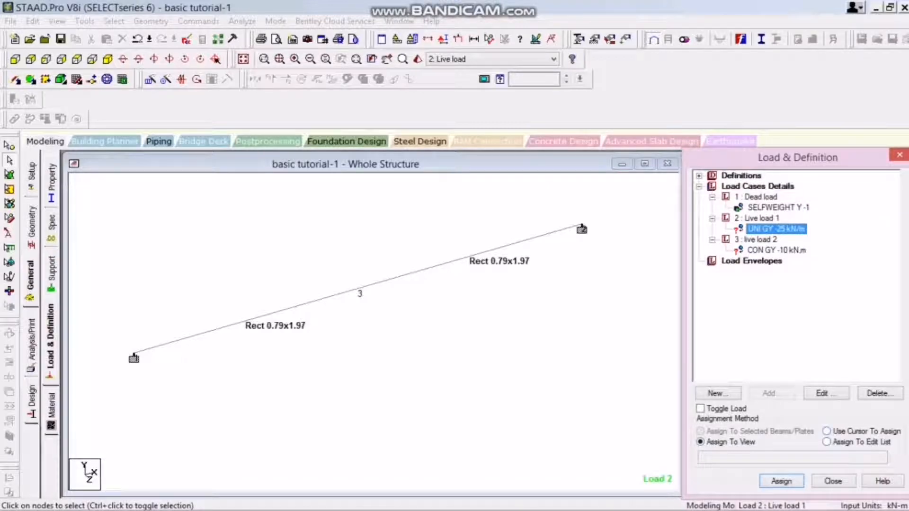
left_click(827, 431)
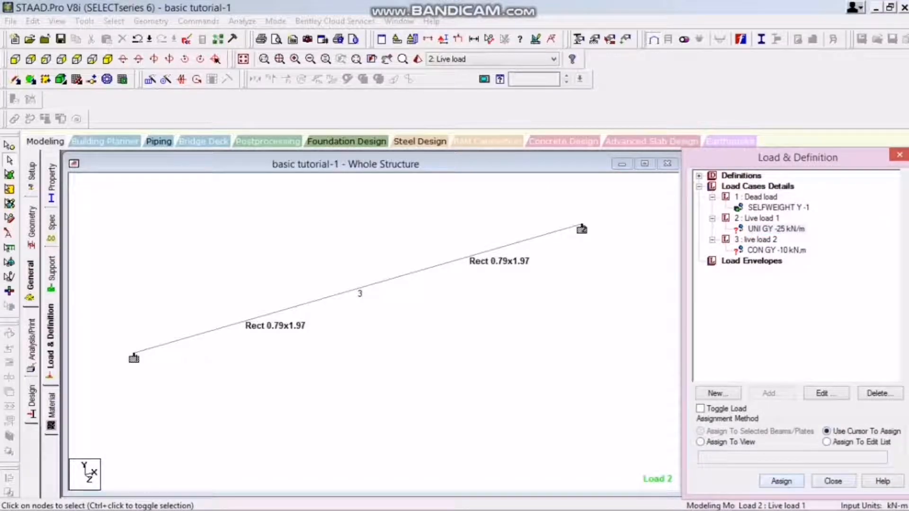
left_click(781, 481)
left_click(470, 256)
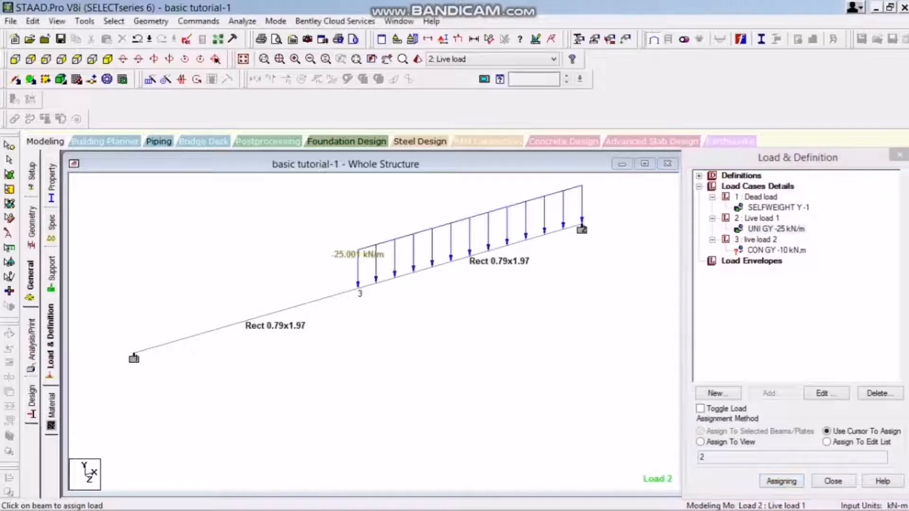
left_click(246, 320)
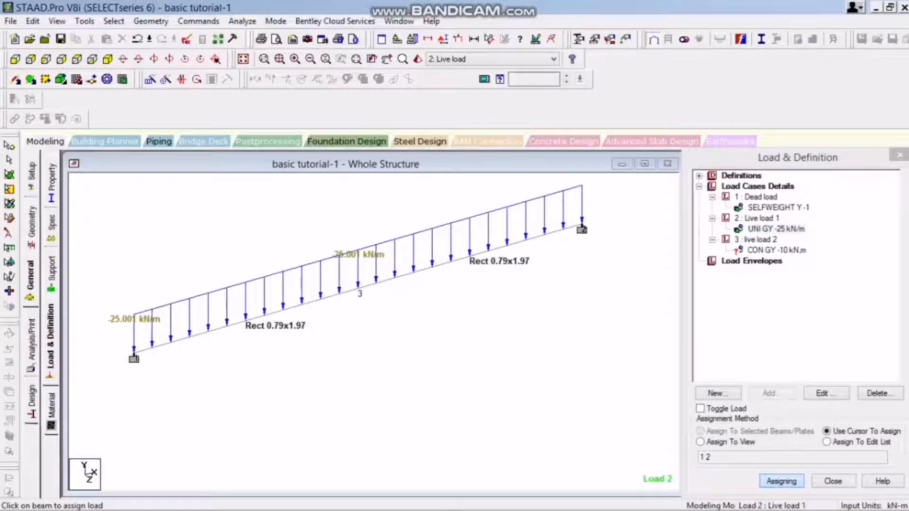
Assign the -10 kN concentrated load of load case 3 to both beam segments with the Use Cursor To Assign method.
left_click(776, 250)
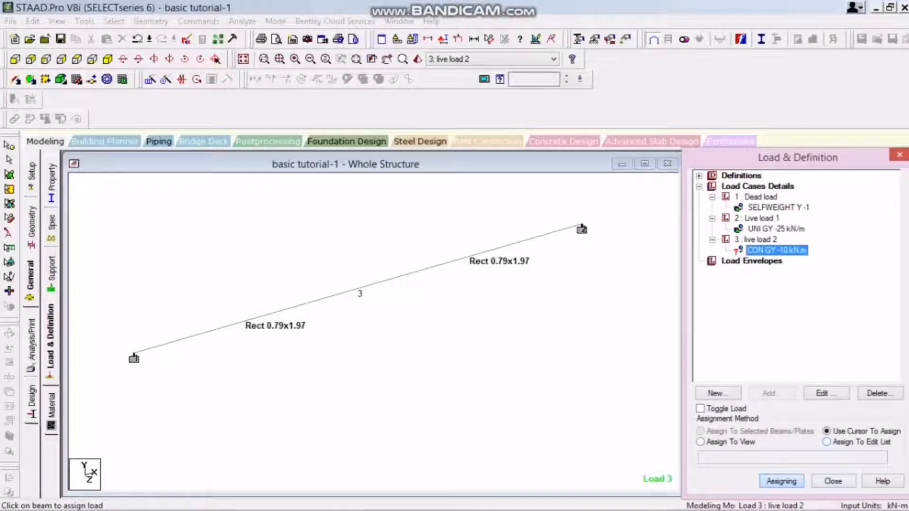
left_click(469, 257)
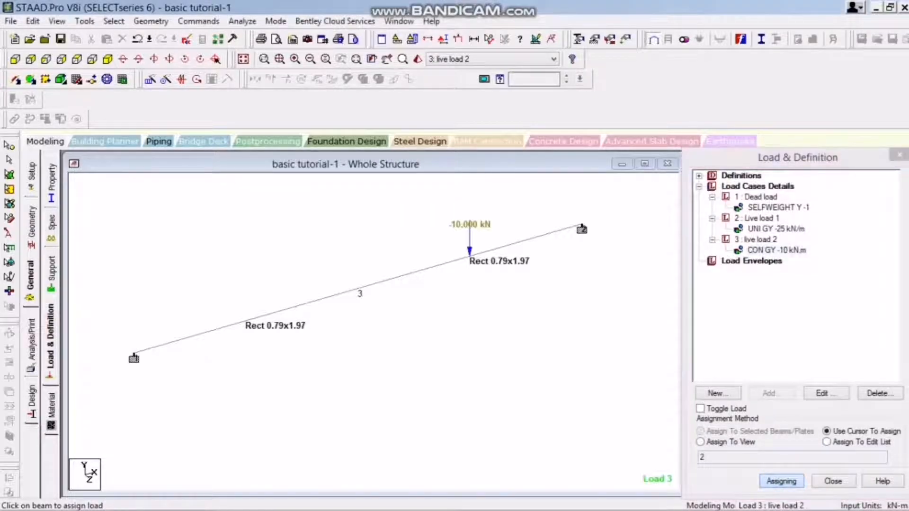
left_click(245, 322)
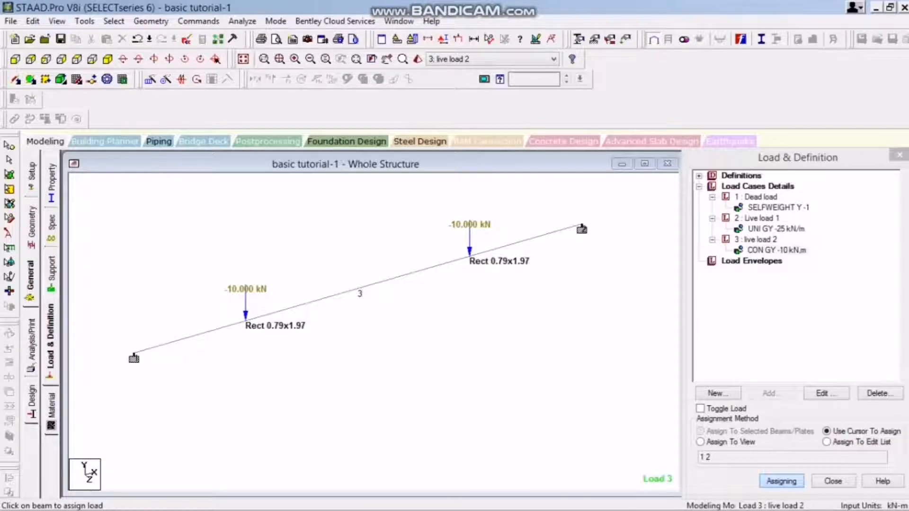
Add a Perform Analysis command with the All print option and close the analysis commands.
left_click(31, 344)
left_click(391, 297)
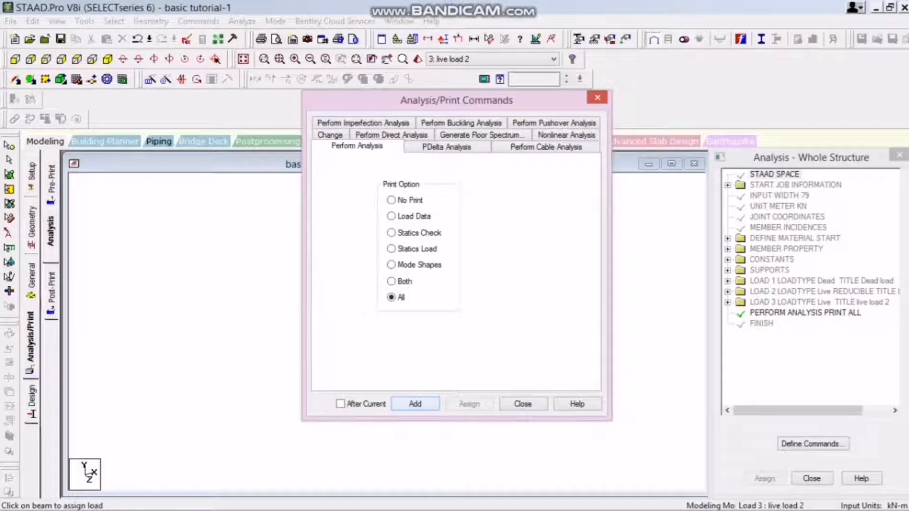
left_click(415, 404)
left_click(523, 404)
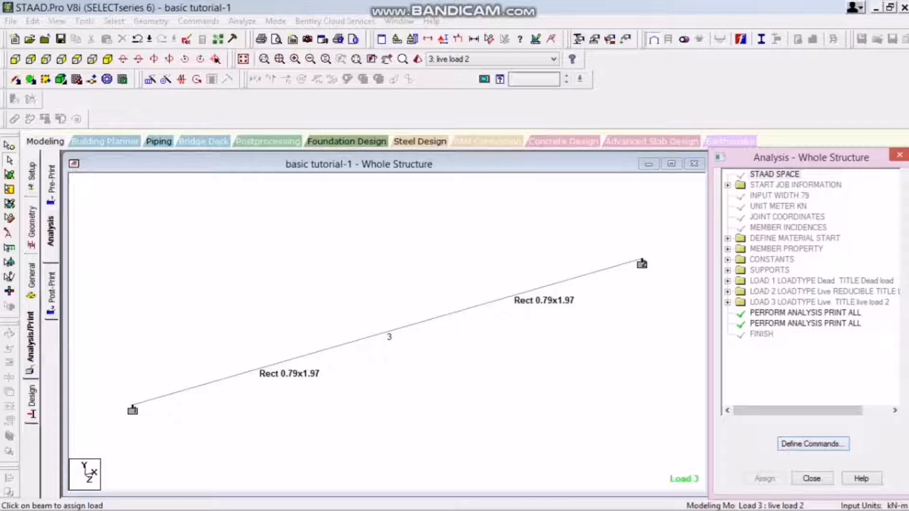
Run the analysis, save the modified structure and look through the analysis log.
left_click(241, 21)
left_click(265, 37)
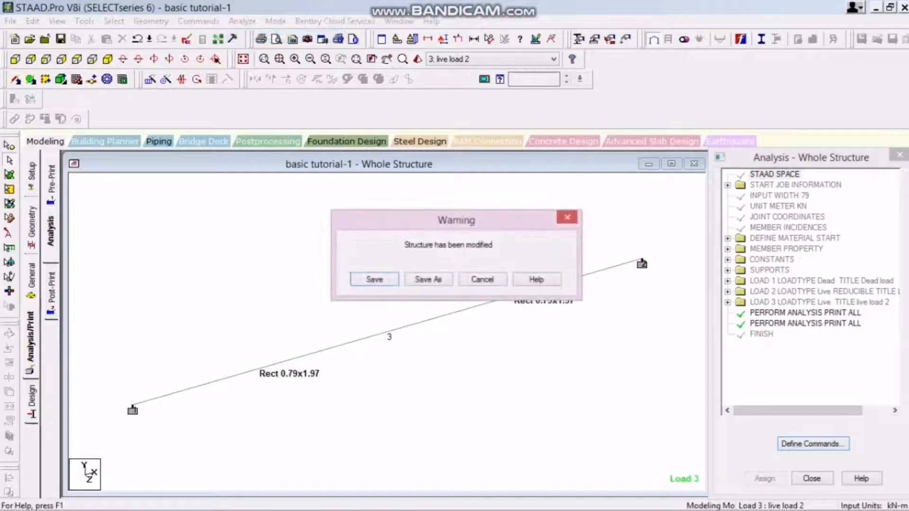
key("Return")
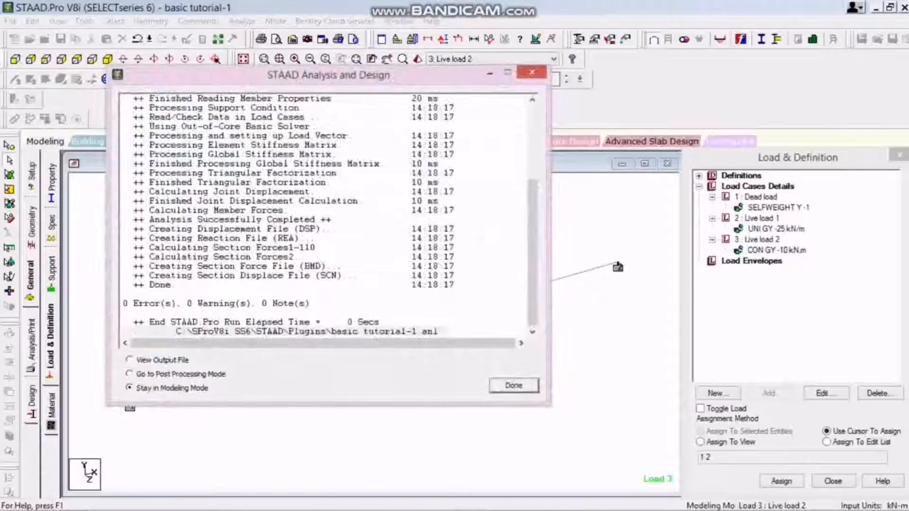
mouse_move(533, 253)
left_mouse_down()
mouse_move(532, 177)
mouse_move(532, 253)
left_mouse_up()
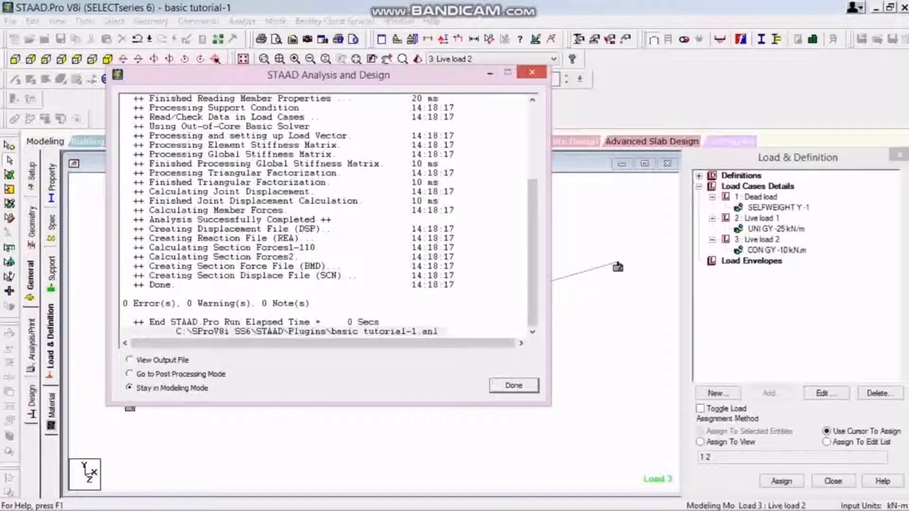
Go to Post Processing Mode and apply the results setup with Dead load, Live load 1 and Live load 2 selected.
left_click(130, 374)
key("Return")
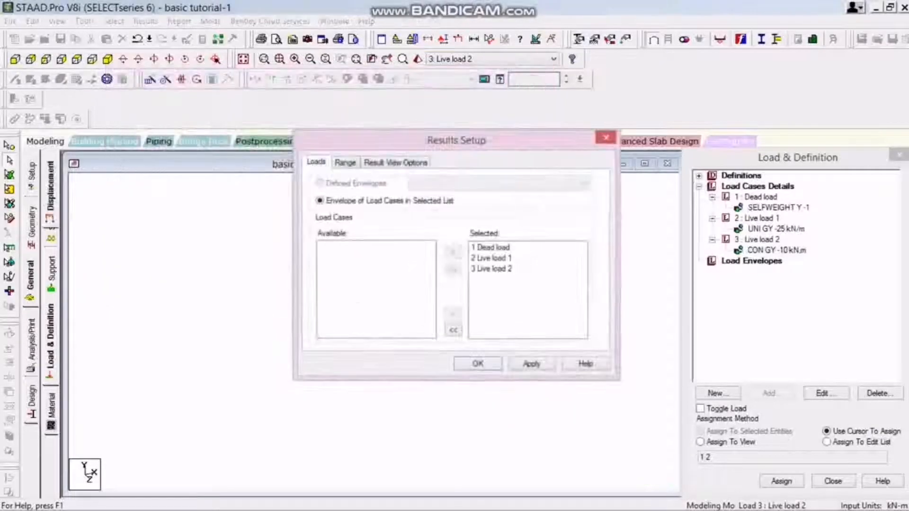
left_click(531, 364)
left_click(478, 364)
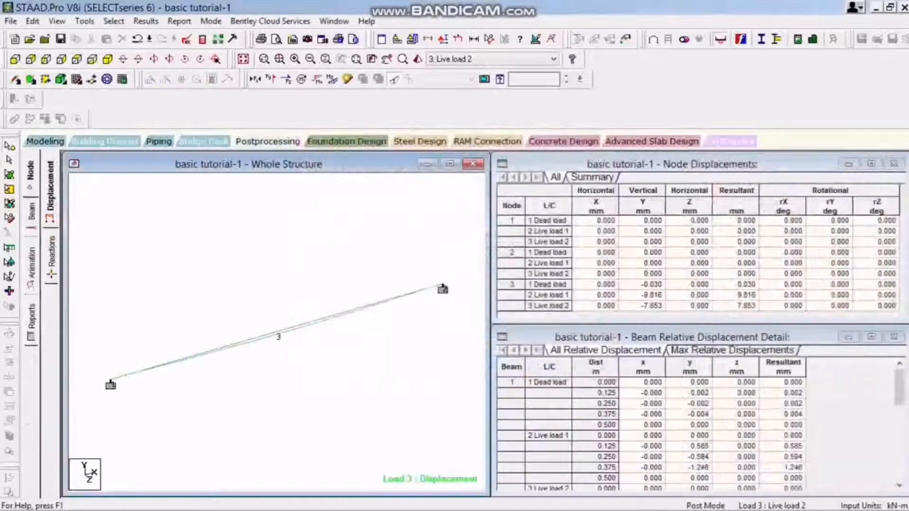
Examine the node displacement summary for the extreme displacements and the load cases that govern them.
left_click(592, 177)
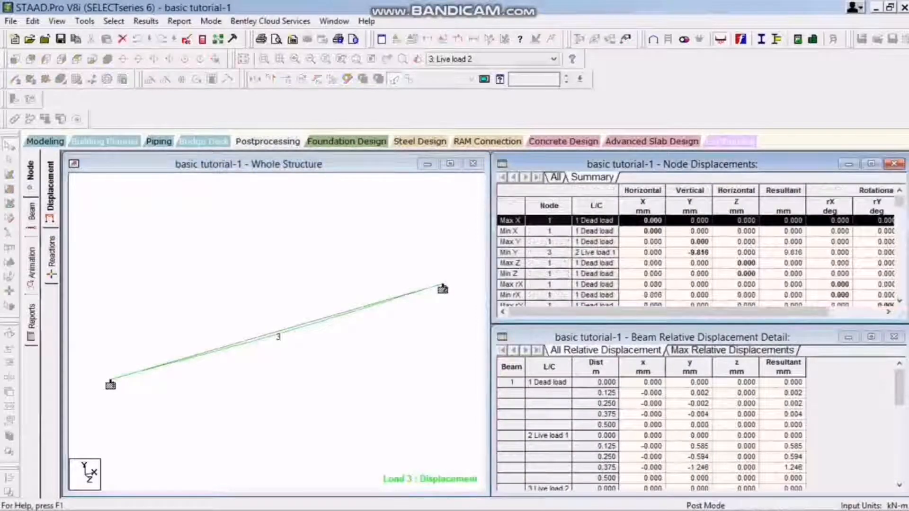
scroll(698, 260, "down", 4)
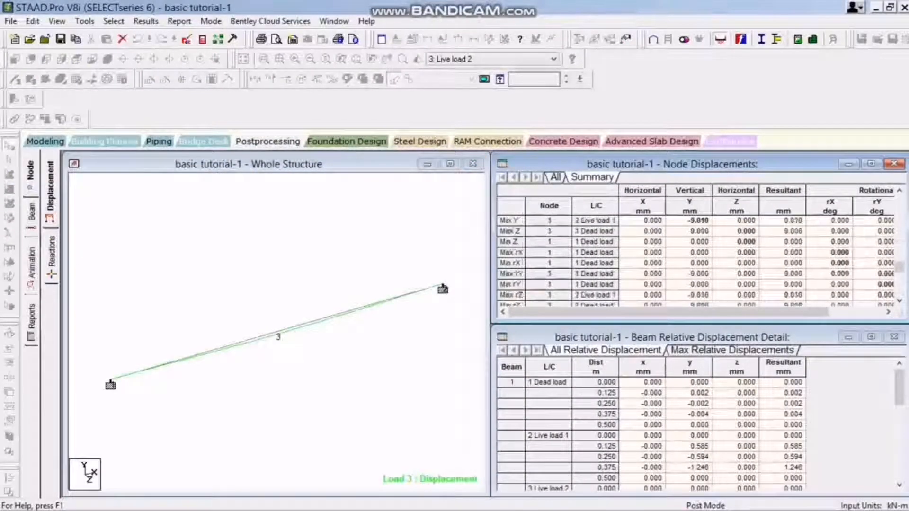
left_click(689, 274)
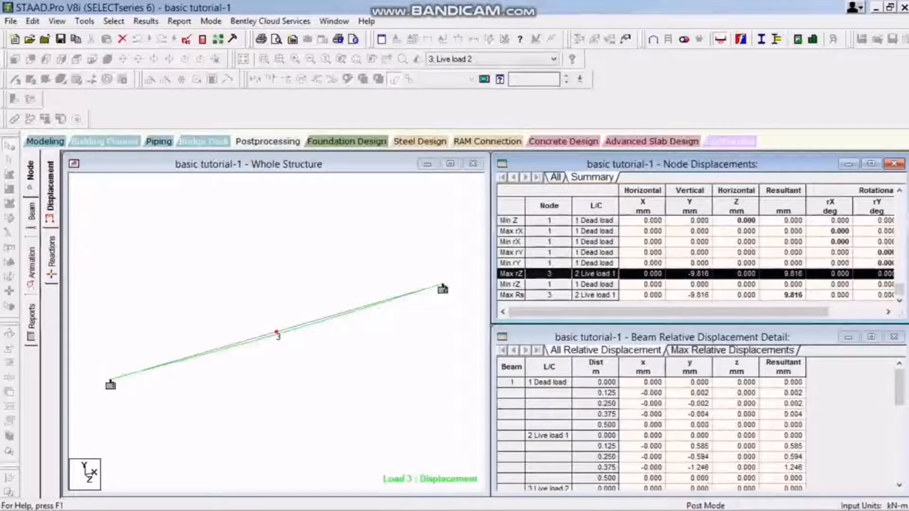
scroll(689, 263, "up", 3)
scroll(689, 263, "down", 2)
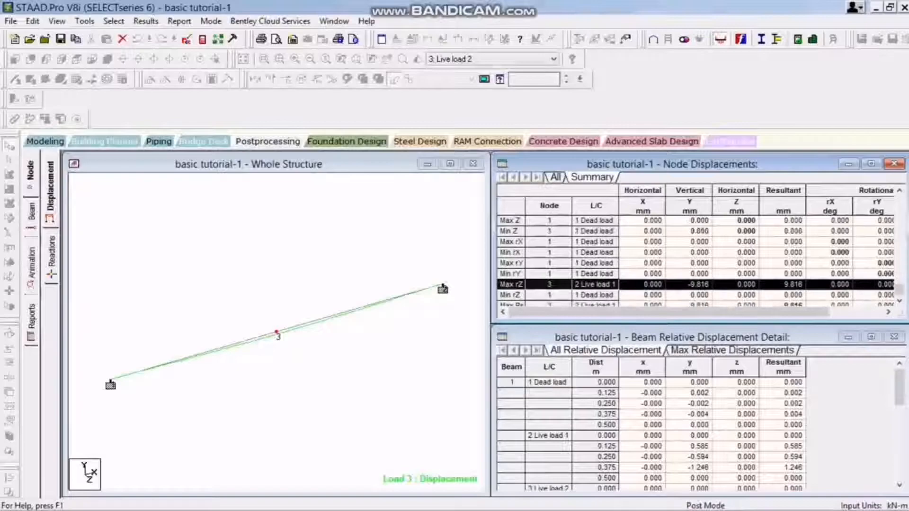
scroll(689, 263, "up", 4)
scroll(690, 263, "down", 5)
left_click(700, 295)
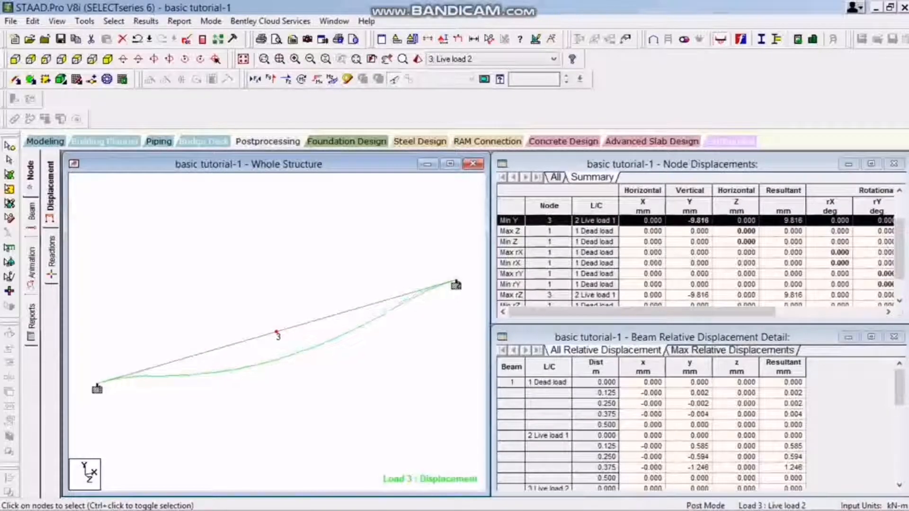
left_click(672, 164)
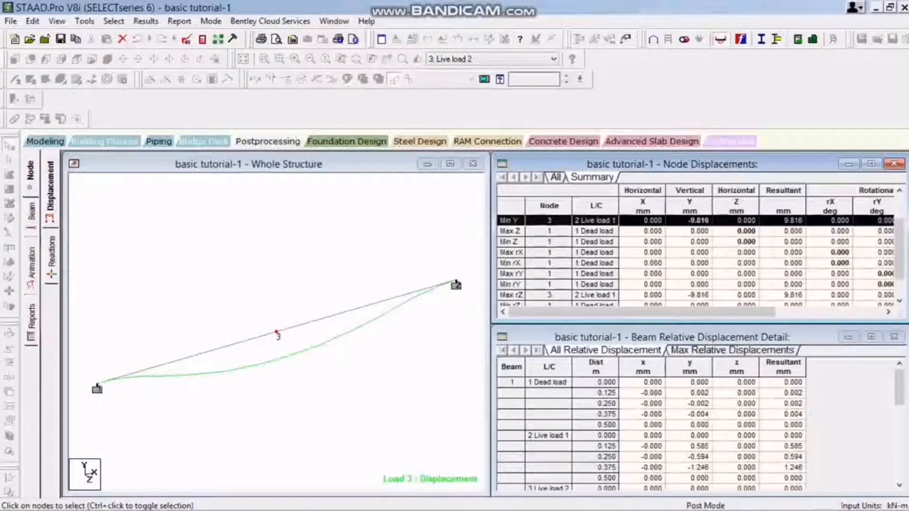
scroll(892, 246, "down", 1)
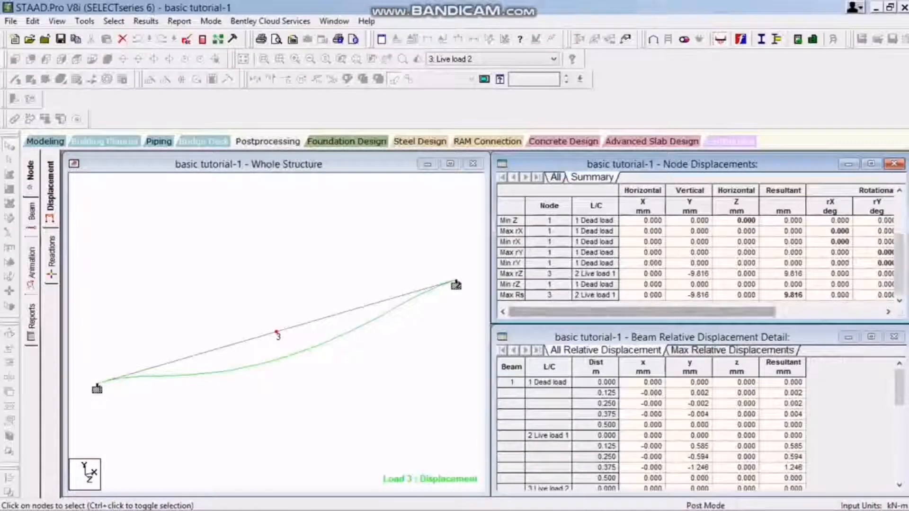
scroll(696, 258, "up", 2)
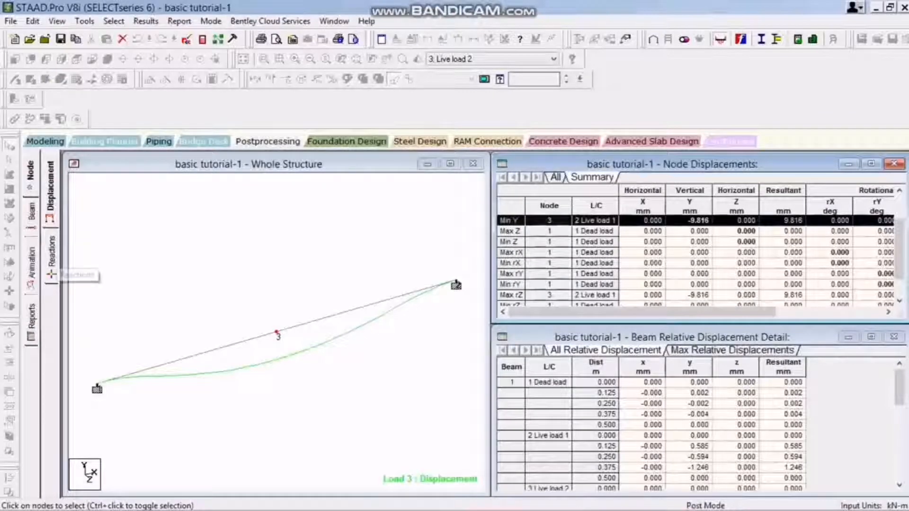
Review the support reactions and the end forces and bending diagram of beam 2.
left_click(51, 265)
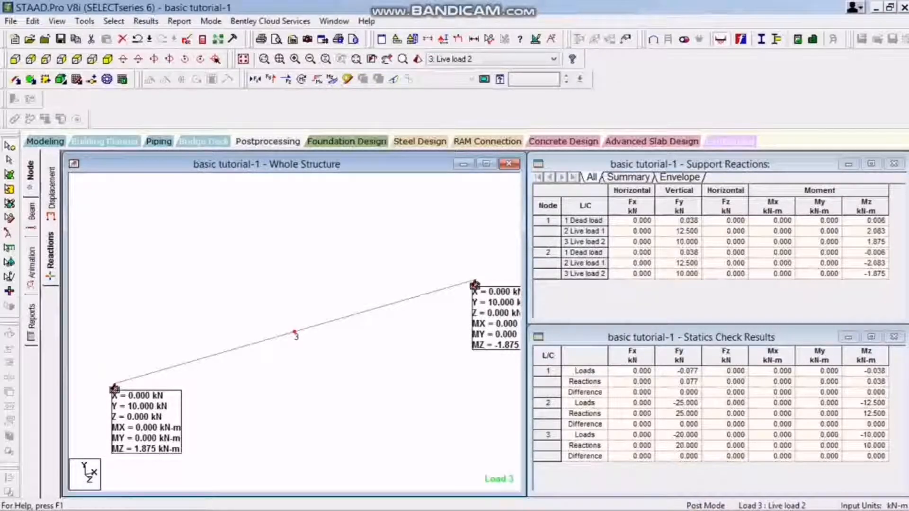
left_click(31, 213)
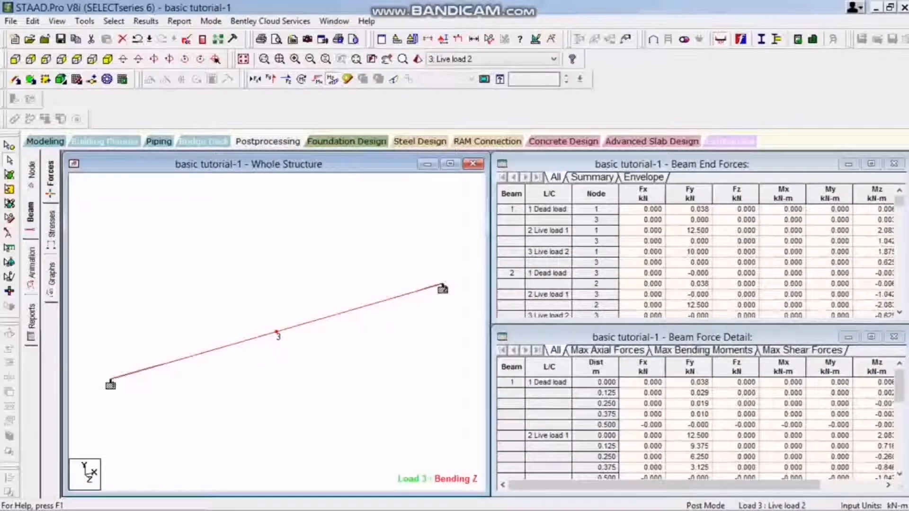
left_click(359, 308)
scroll(276, 331, "up", 2)
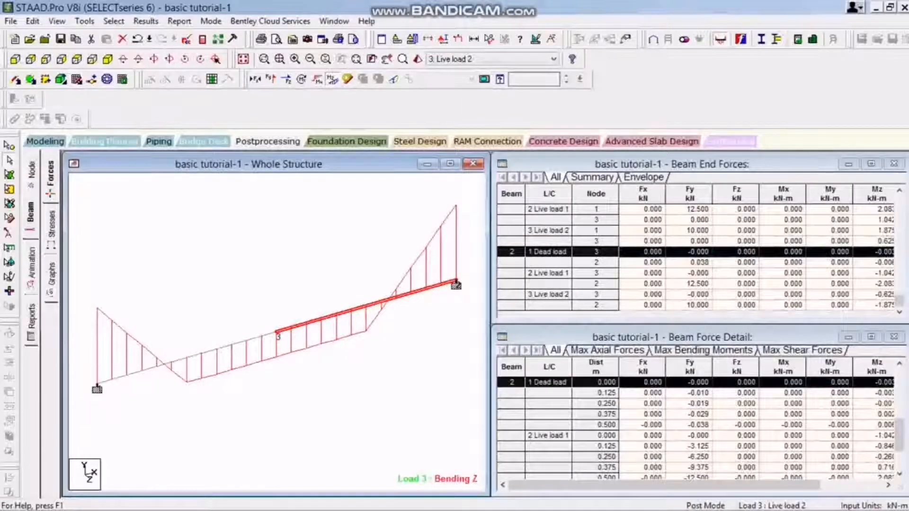
Display the stress contour of beam 2, dismiss the section plane settings and reduce the stress diagram's scale.
left_click(51, 230)
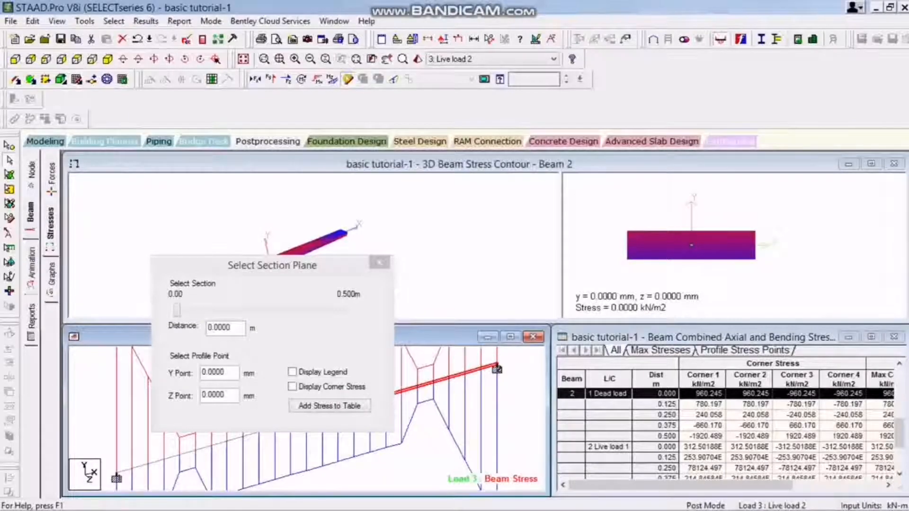
left_click(379, 262)
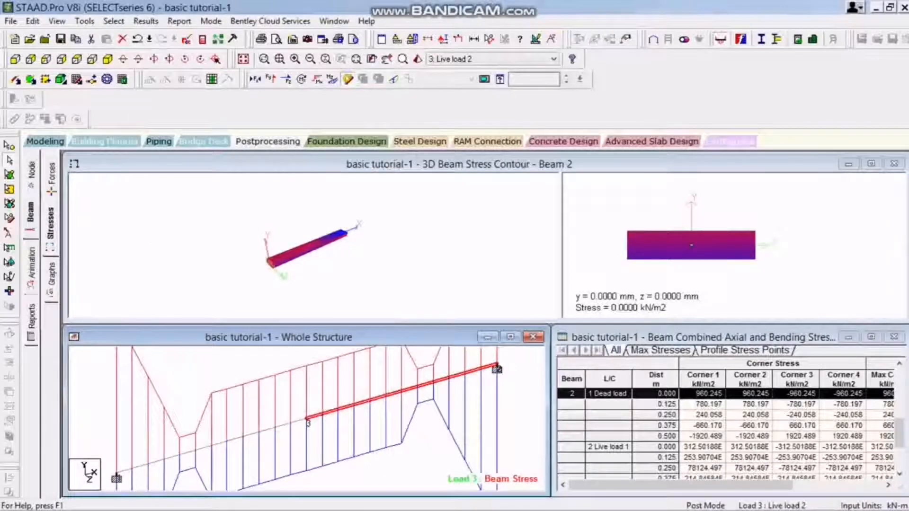
scroll(307, 418, "down", 5)
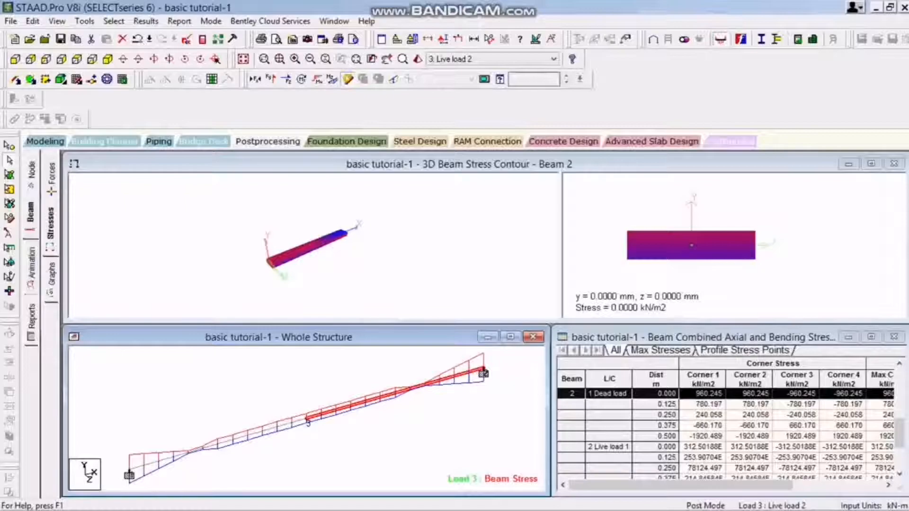
Examine the maximum compressive and tensile stresses of both beams, and view the beam graphs of beam 1.
left_click(660, 351)
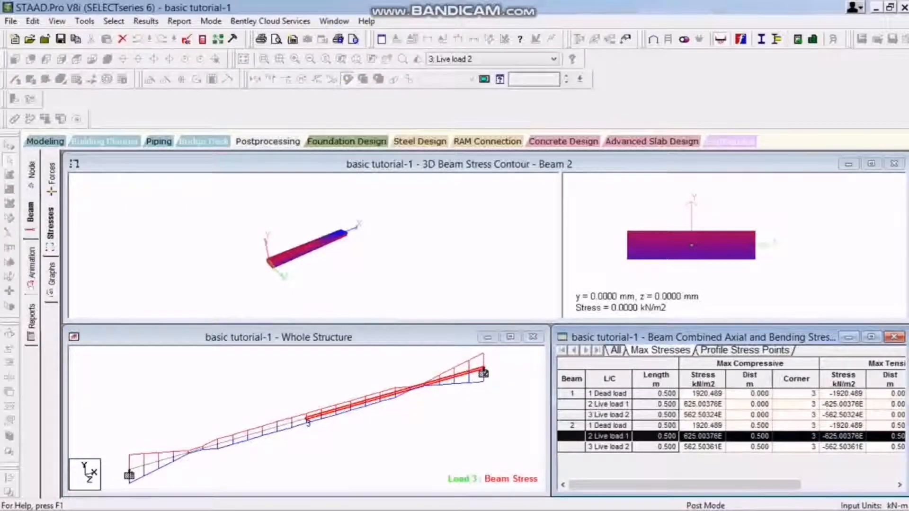
left_click(710, 466)
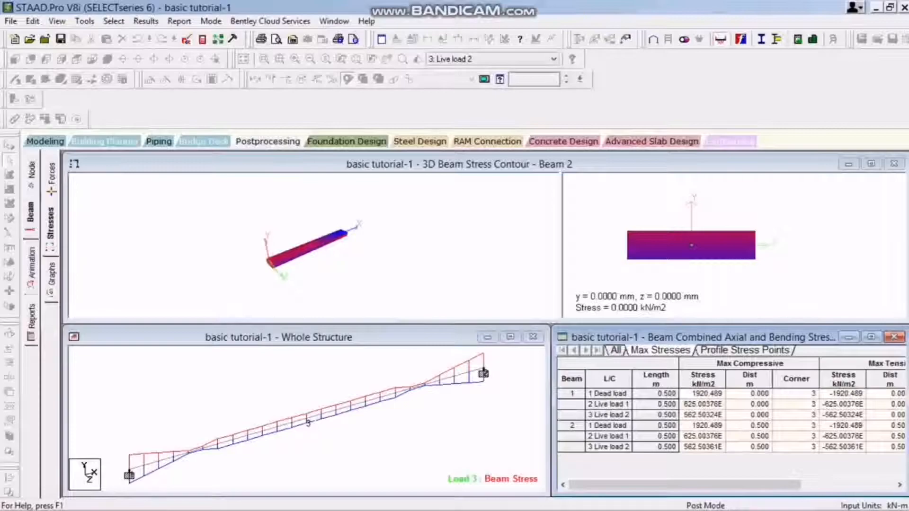
left_click(483, 372)
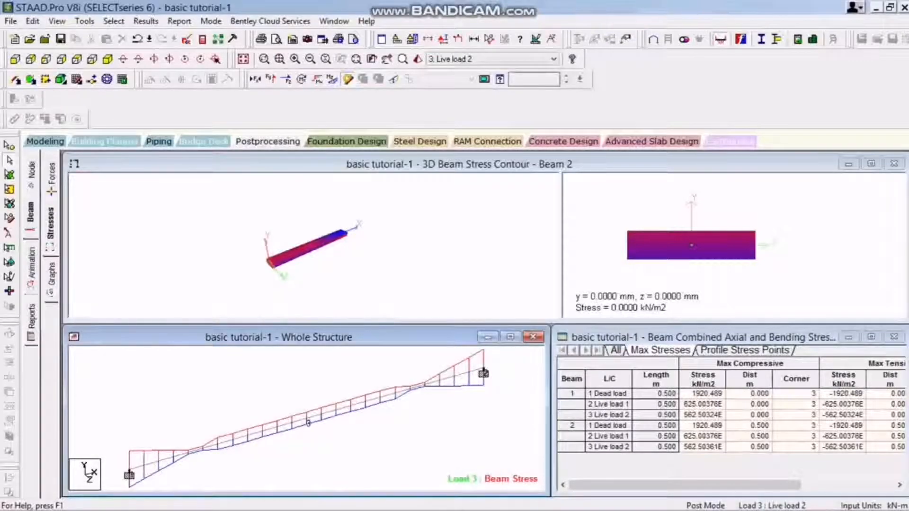
left_click(703, 337)
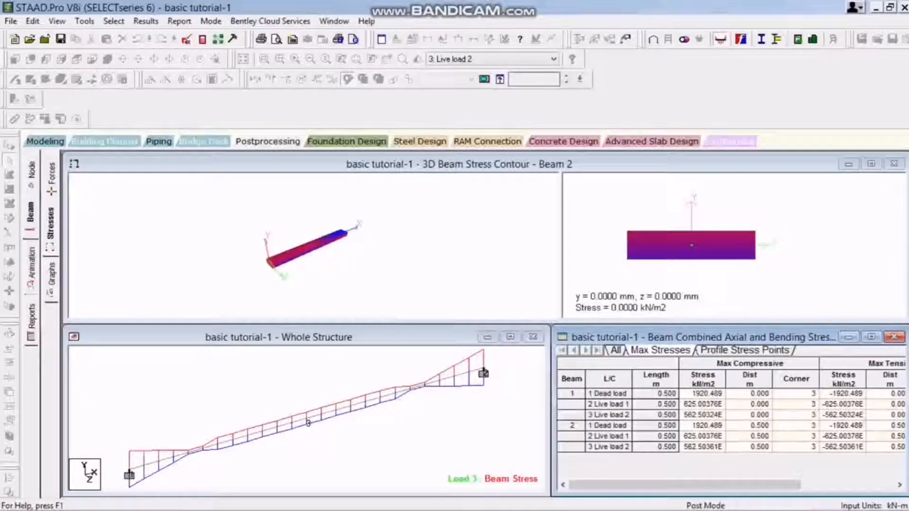
left_click(744, 350)
left_click(660, 350)
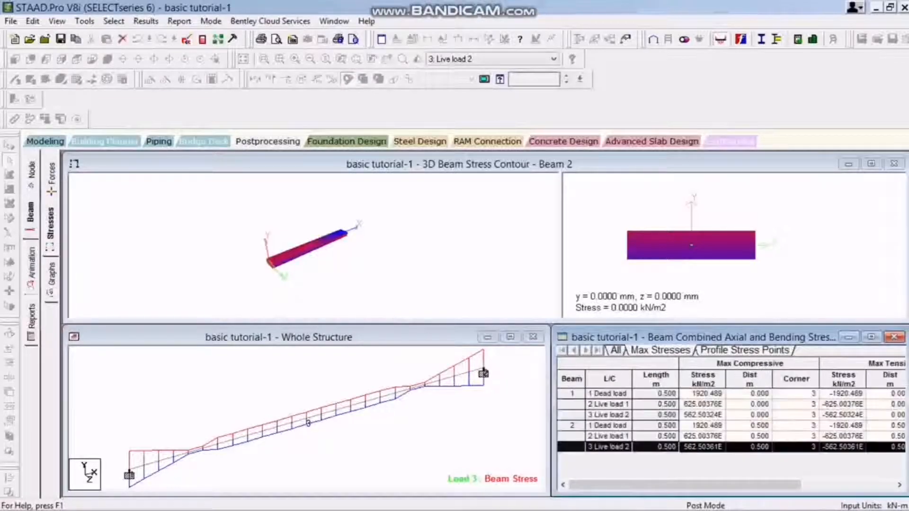
left_click_drag(681, 485, 776, 485)
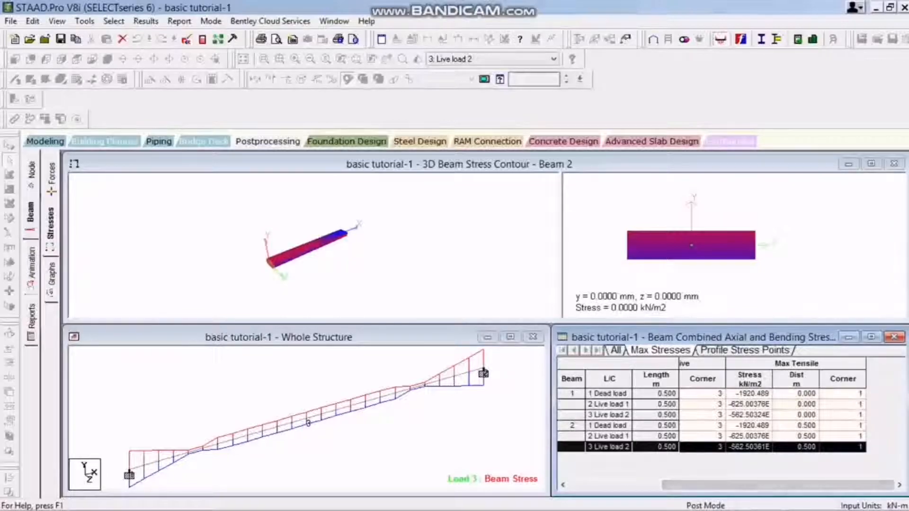
left_click(51, 280)
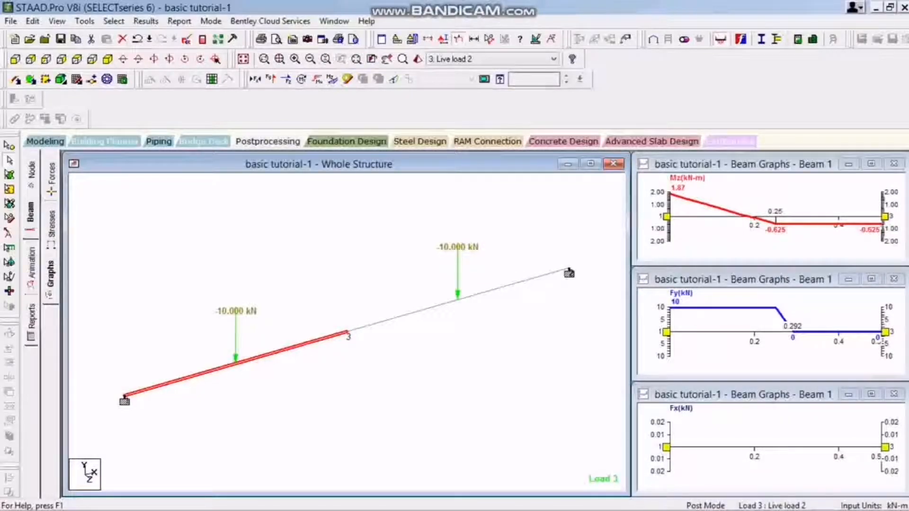
Animate the structure's displacement and inspect node 3's displacement under Live load 2.
left_click(31, 267)
left_click(326, 136)
left_click(526, 454)
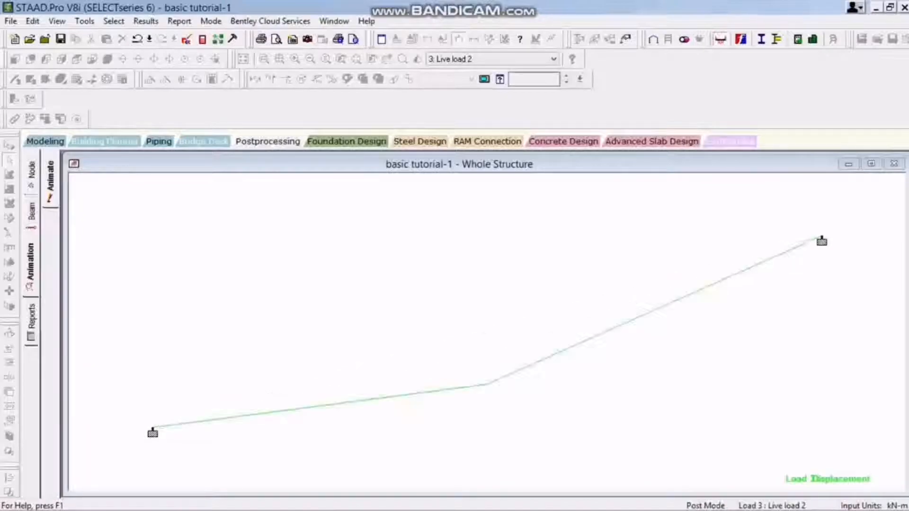
key("Escape")
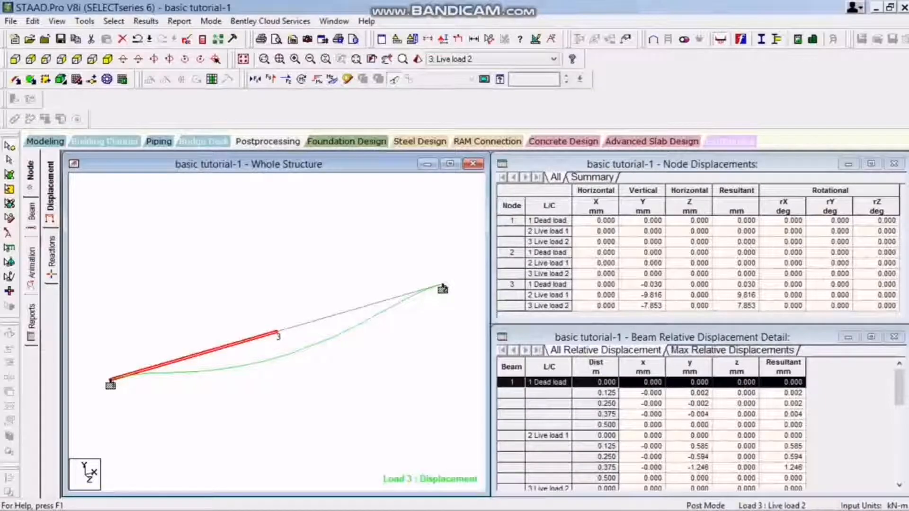
left_click(643, 306)
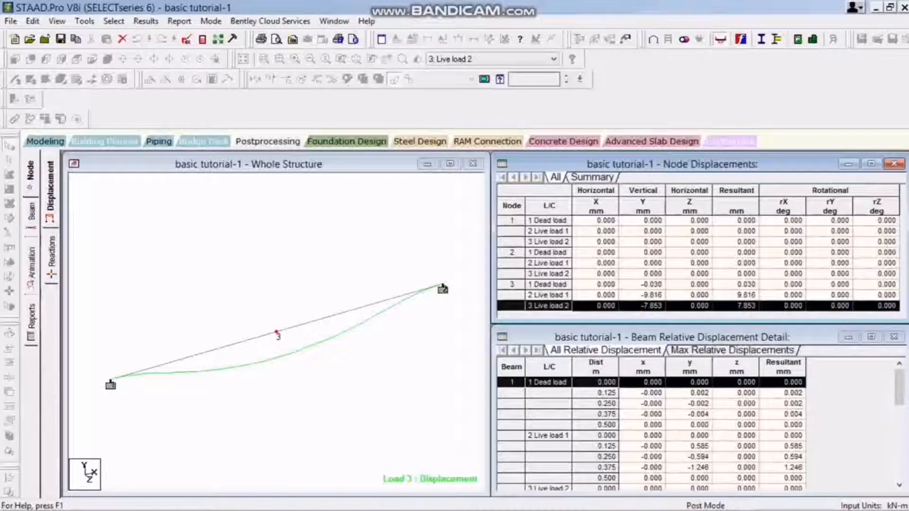
Return to Modeling mode, inspect the uniform force definition of Live load 1 and close it.
left_click(45, 142)
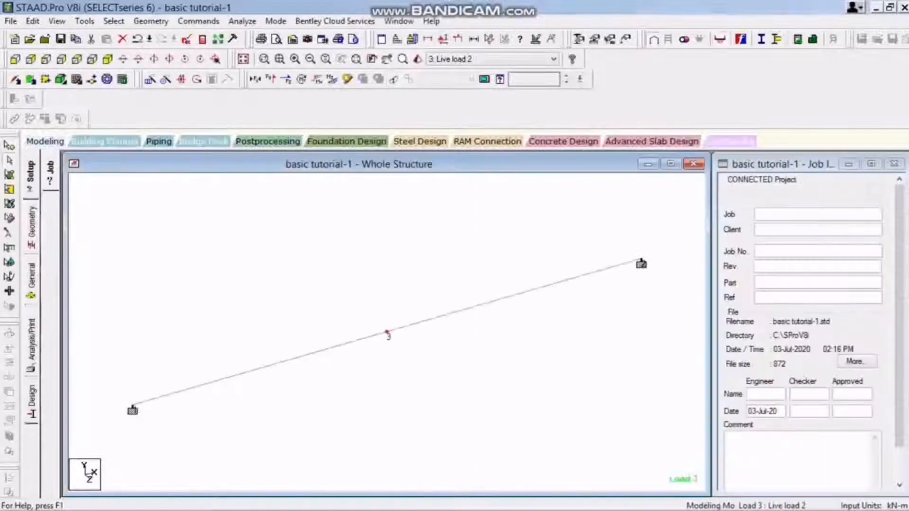
left_click(32, 279)
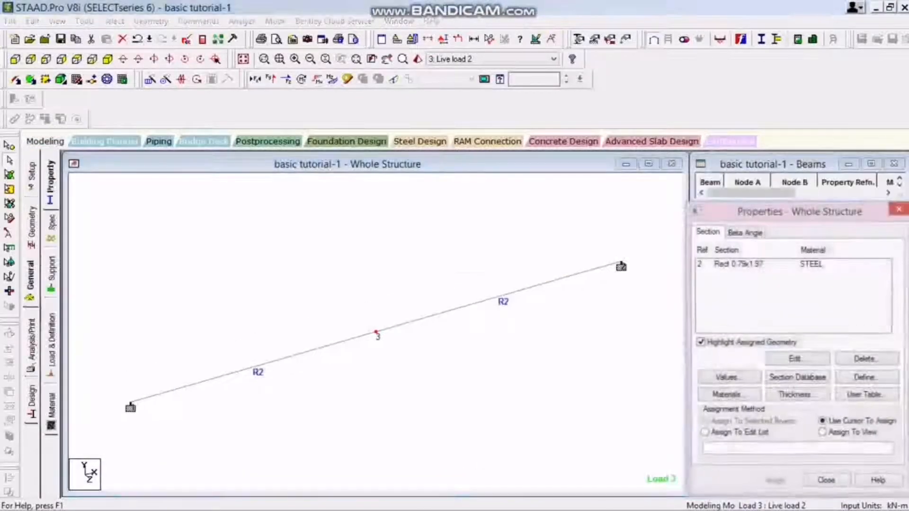
left_click(52, 341)
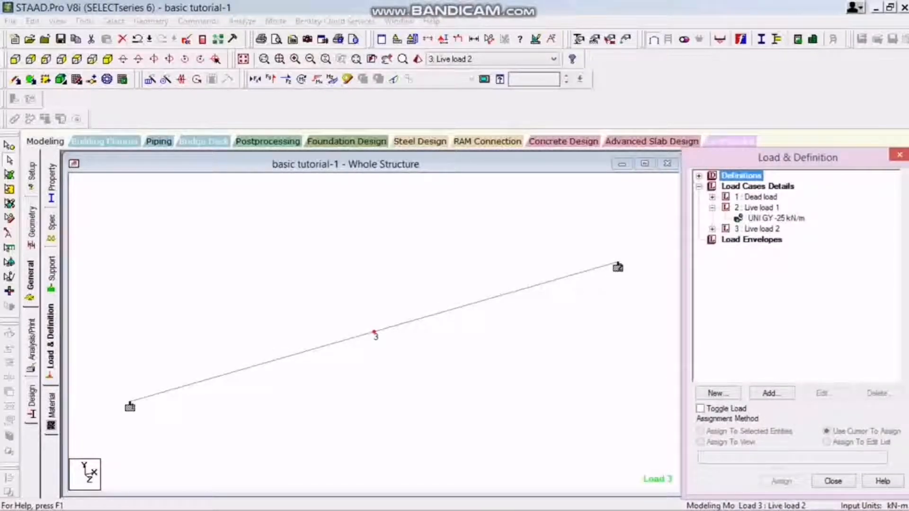
double_click(776, 218)
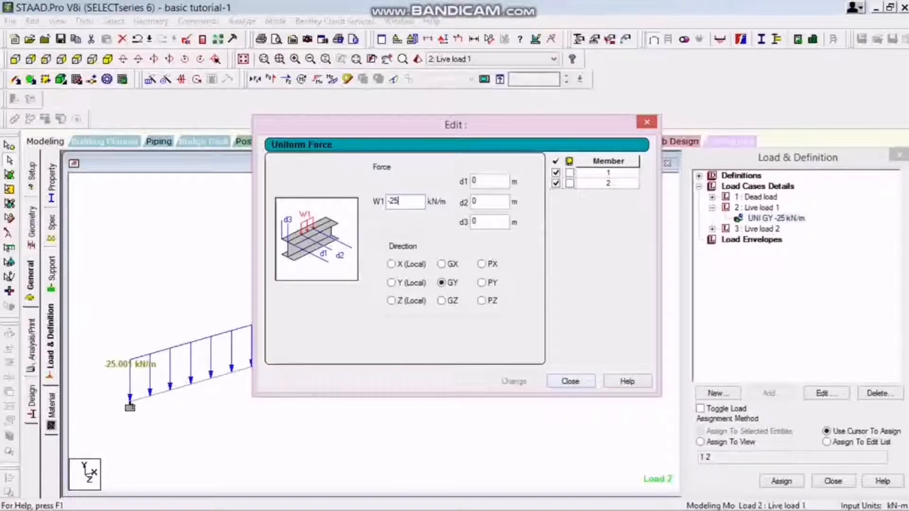
left_click(569, 381)
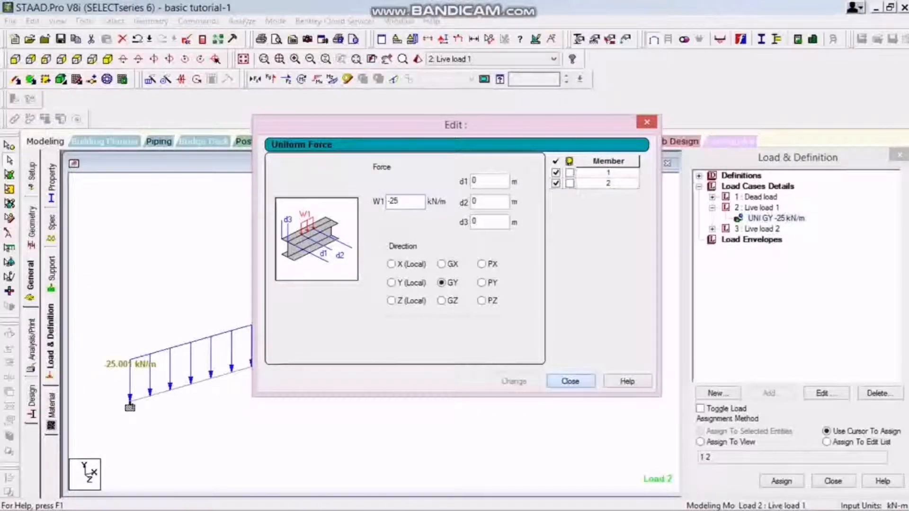